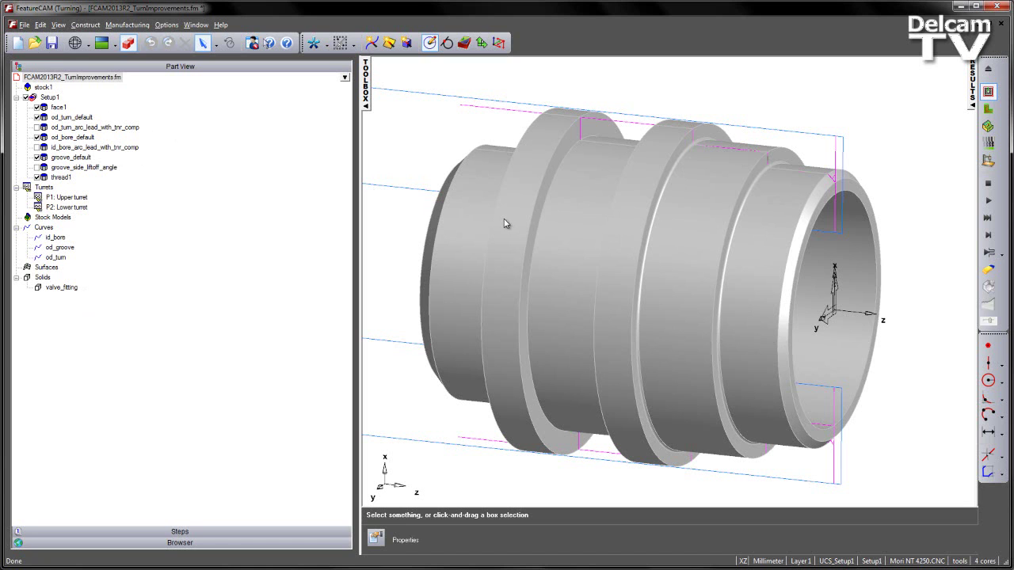
# Run the 3D machining simulation of the whole part, and stop it to clear the result.
pyautogui.click(989, 126)
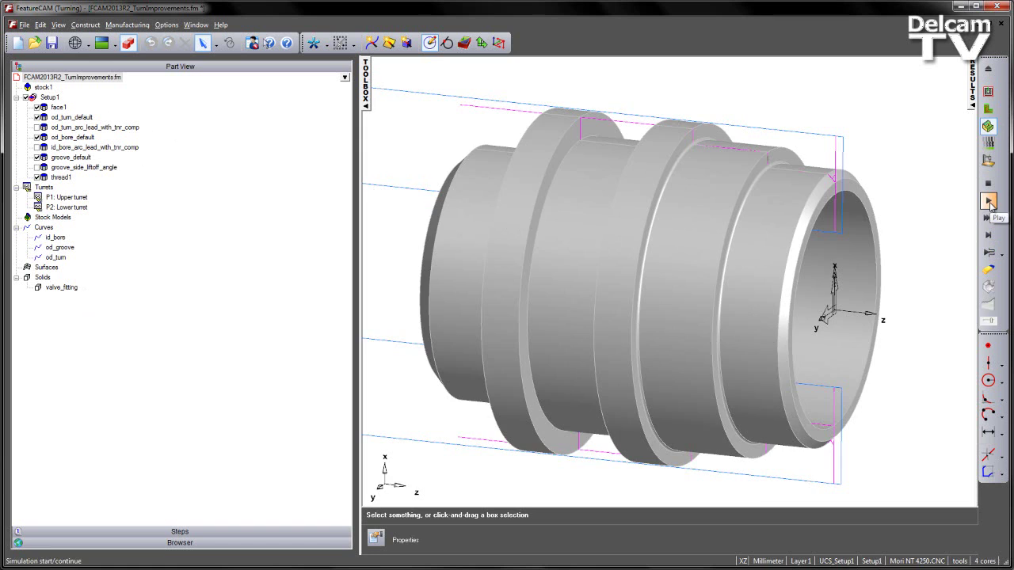
pyautogui.click(990, 203)
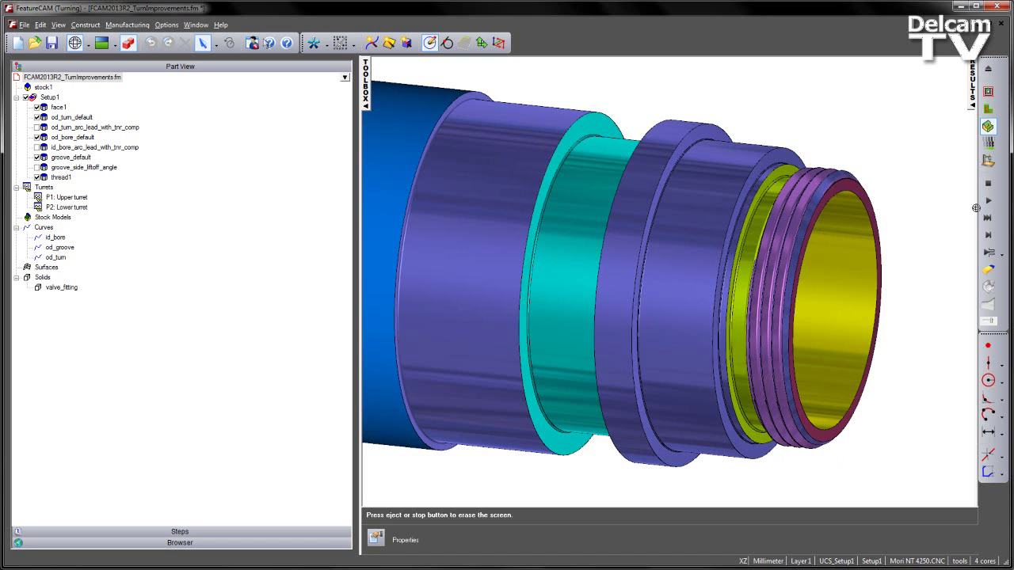
pyautogui.click(988, 183)
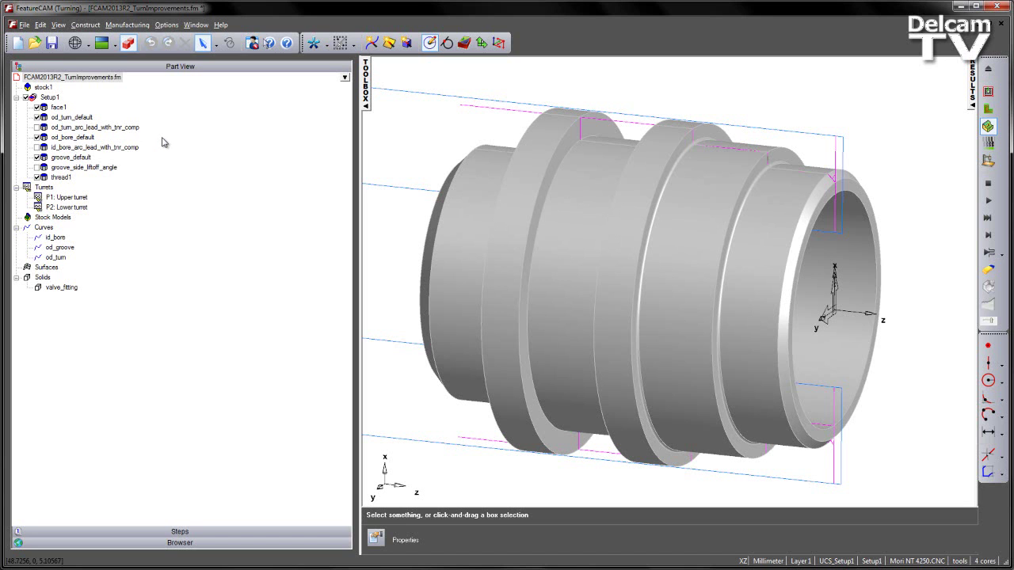
# Deactivate all features of Setup1 except od_turn_default, and view the part from the front.
pyautogui.click(26, 97)
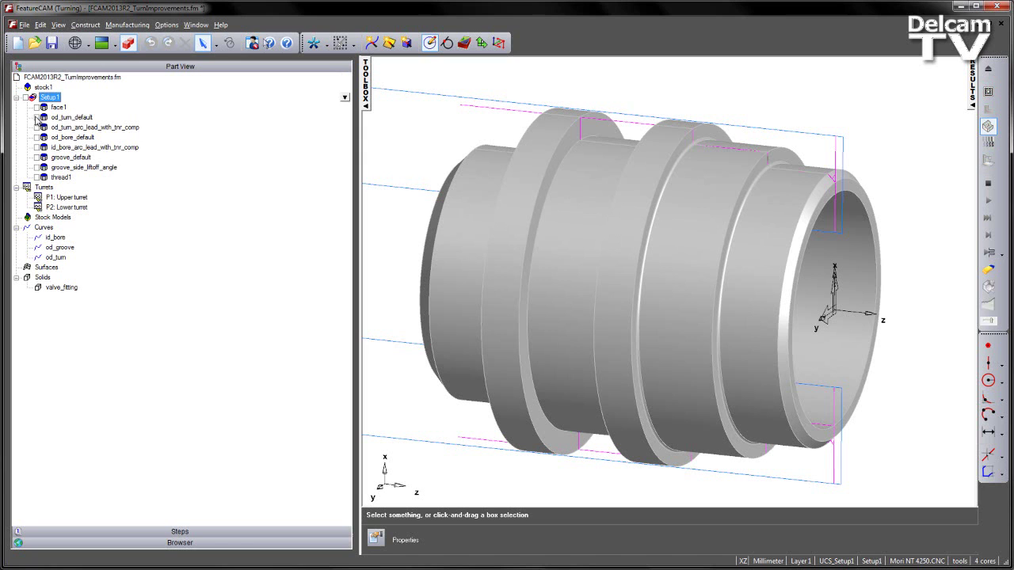
pyautogui.click(36, 117)
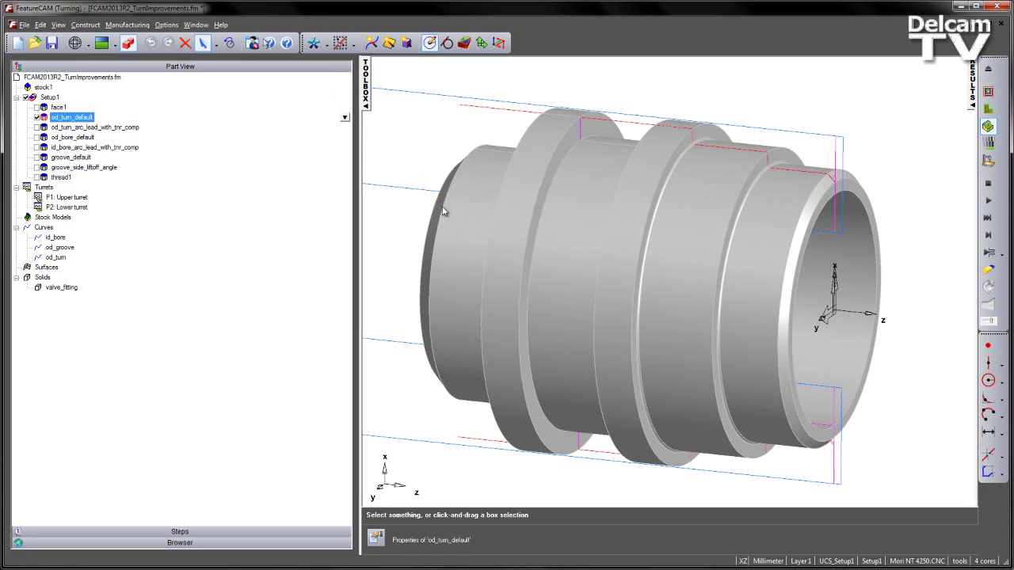
pyautogui.hotkey('ctrl', '2')
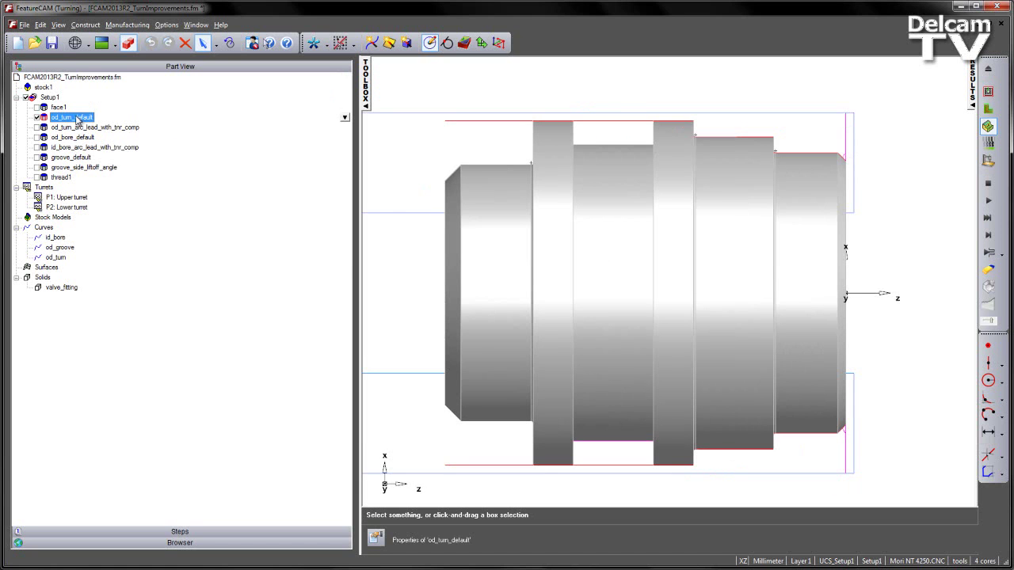
# Open the finish operation's settings in the properties of od_turn_default.
pyautogui.rightClick(339, 119)
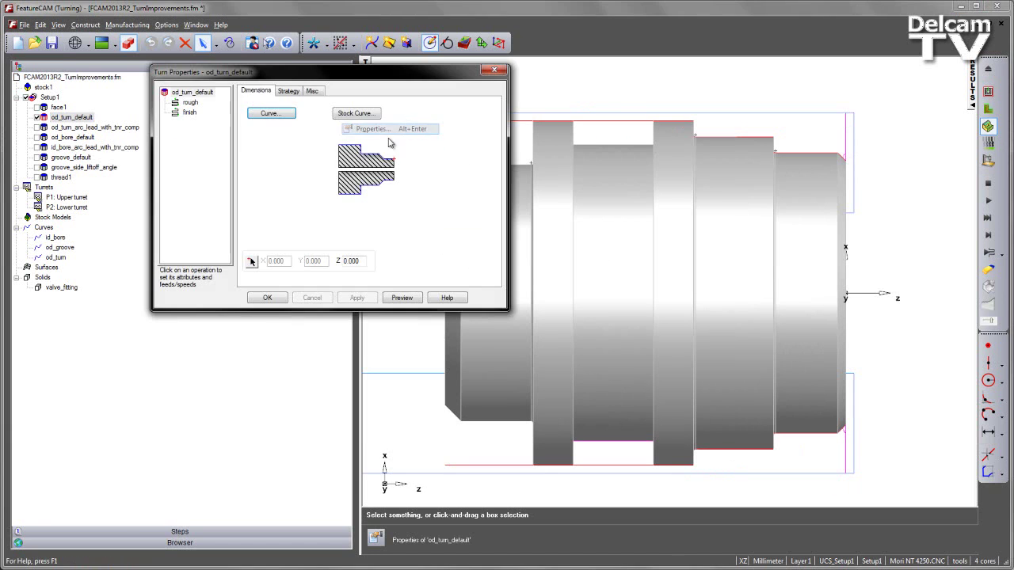
pyautogui.click(364, 129)
pyautogui.moveTo(189, 112); pyautogui.dragTo(190, 118)
pyautogui.click(190, 117)
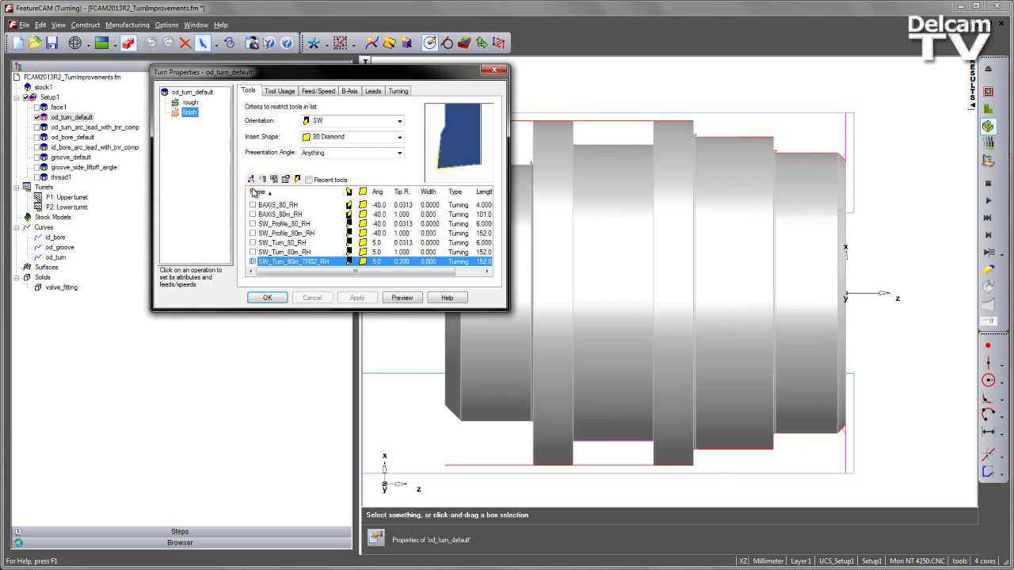
# Preview the finish toolpath with its linear leads move by move, and end the preview to return to the properties.
pyautogui.click(402, 304)
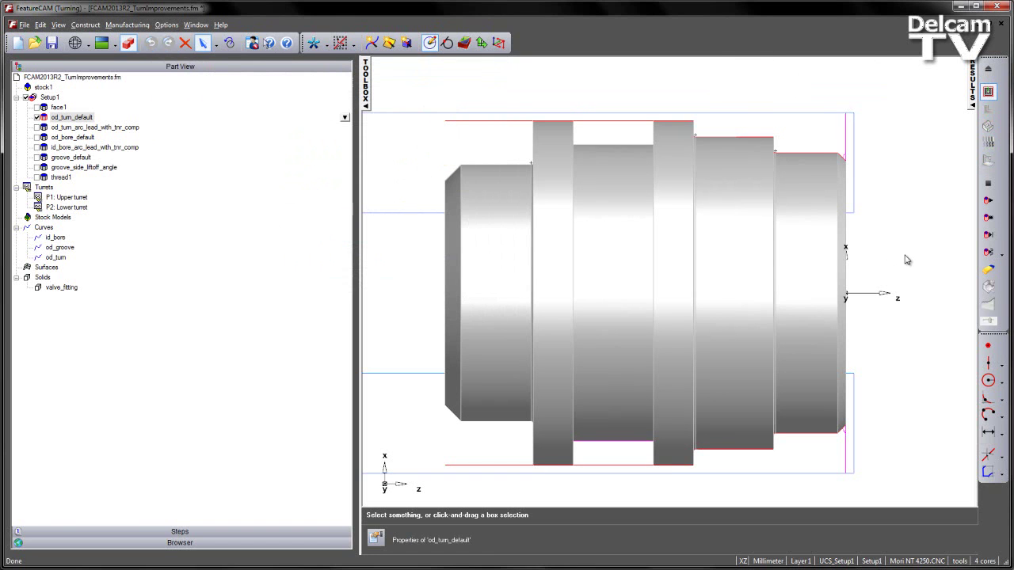
pyautogui.click(989, 201)
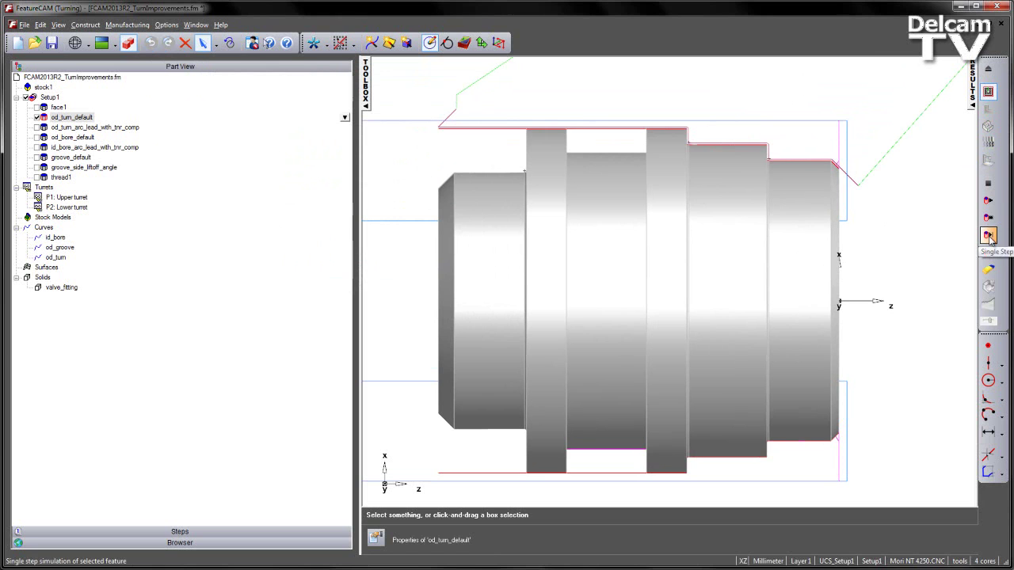
pyautogui.click(989, 238)
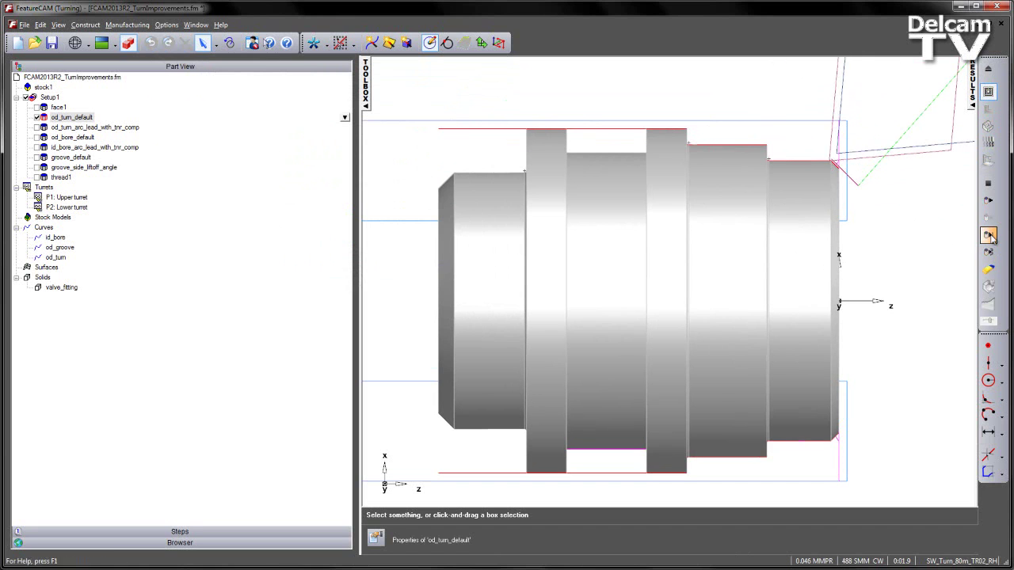
pyautogui.click(989, 235)
pyautogui.click(989, 235)
pyautogui.click(989, 236)
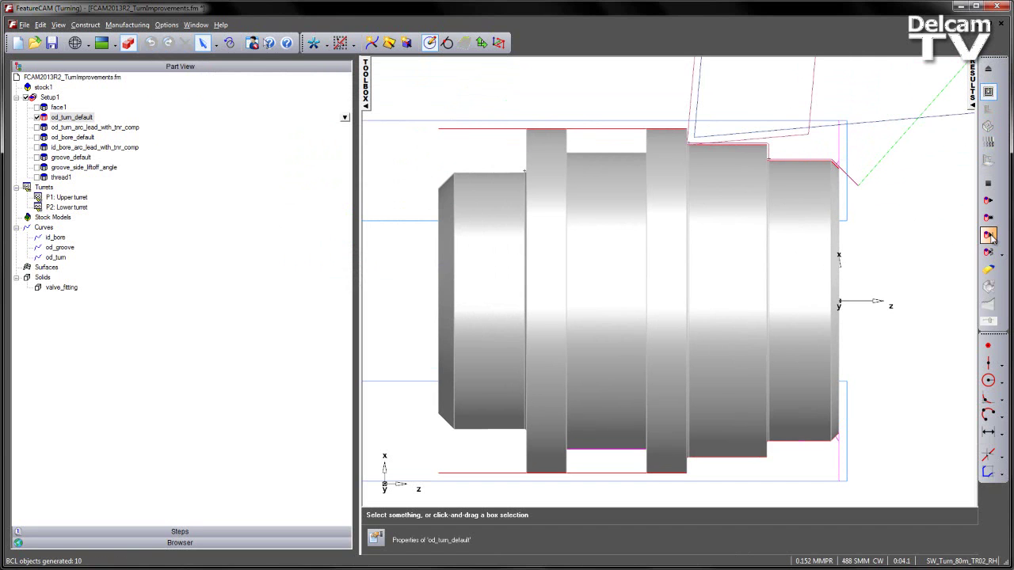
pyautogui.click(989, 235)
pyautogui.click(989, 236)
pyautogui.click(989, 236)
pyautogui.click(988, 235)
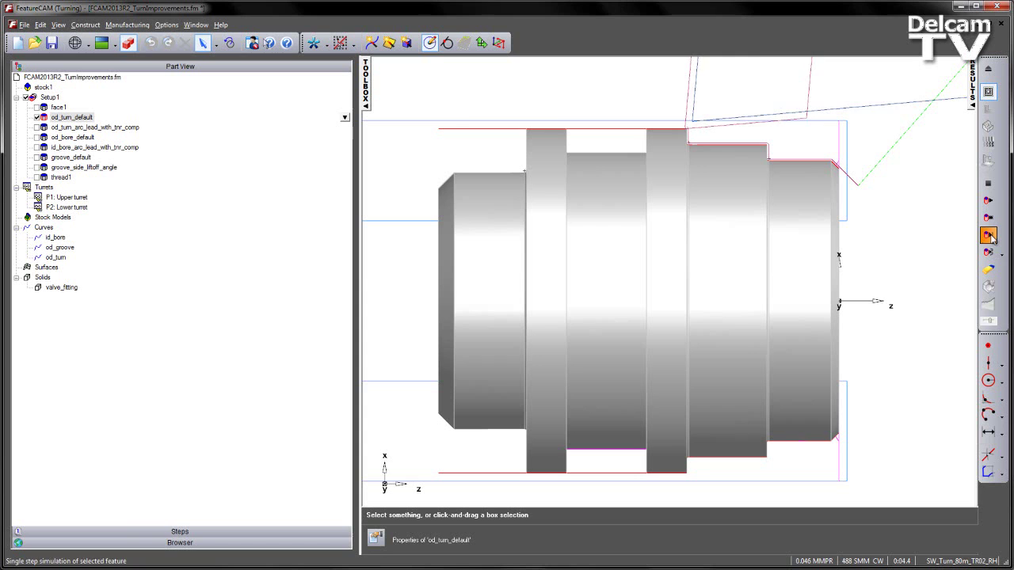
pyautogui.click(989, 235)
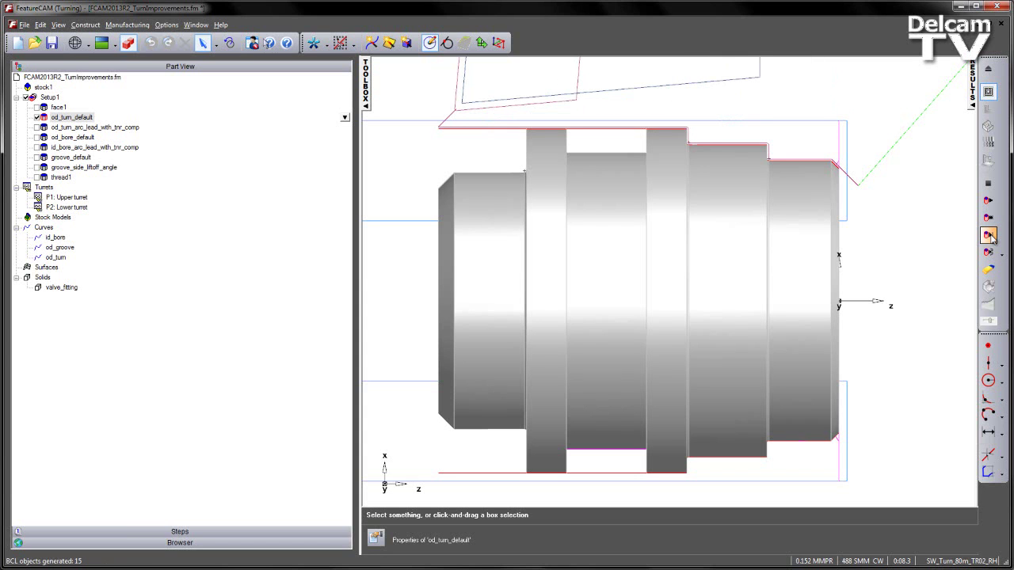
pyautogui.click(989, 235)
pyautogui.click(989, 235)
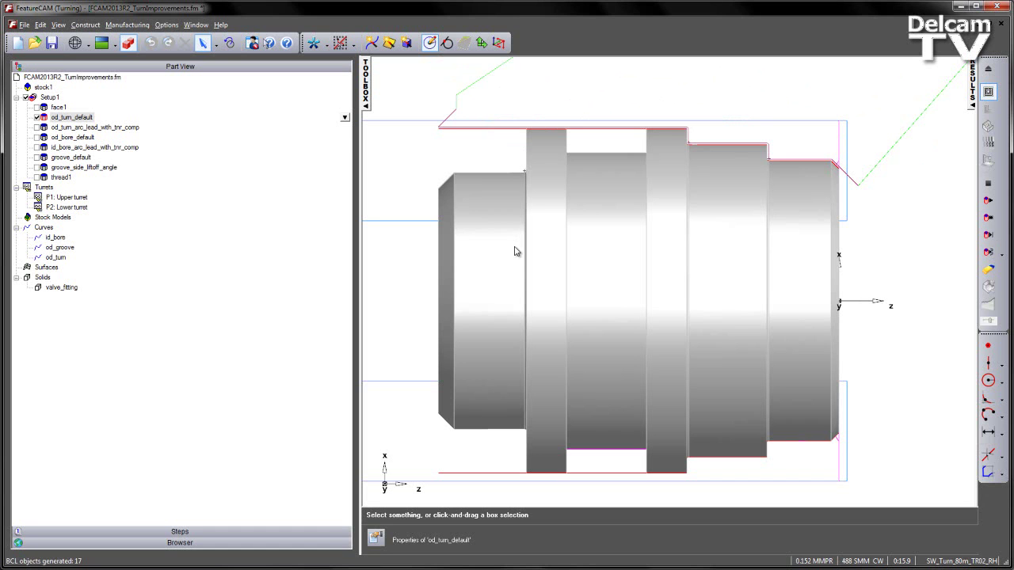
pyautogui.click(988, 70)
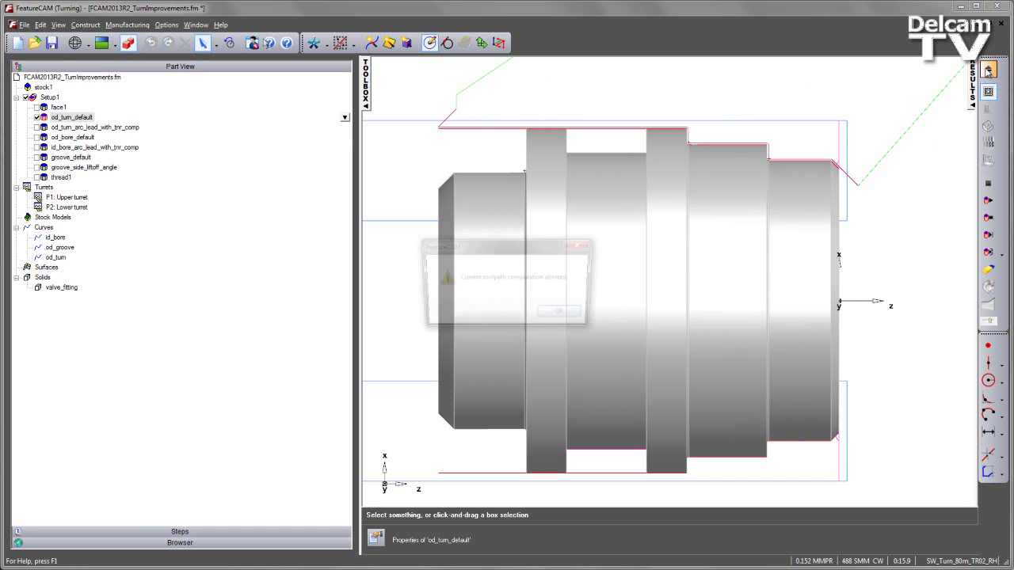
pyautogui.click(570, 318)
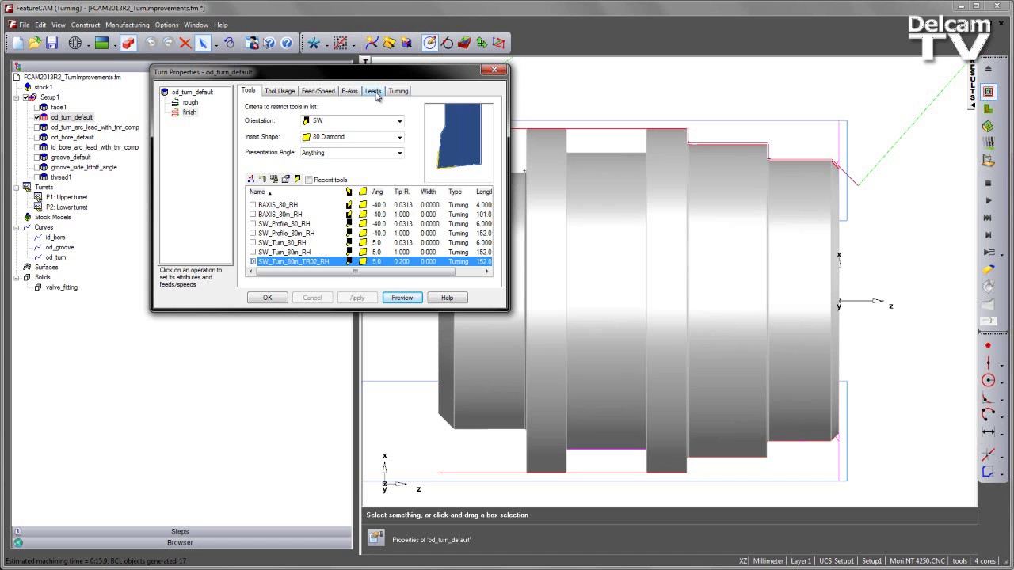
# Set the finish leads to Arc in and Arc out with a 5 mm arc radius, and apply the change.
pyautogui.click(374, 92)
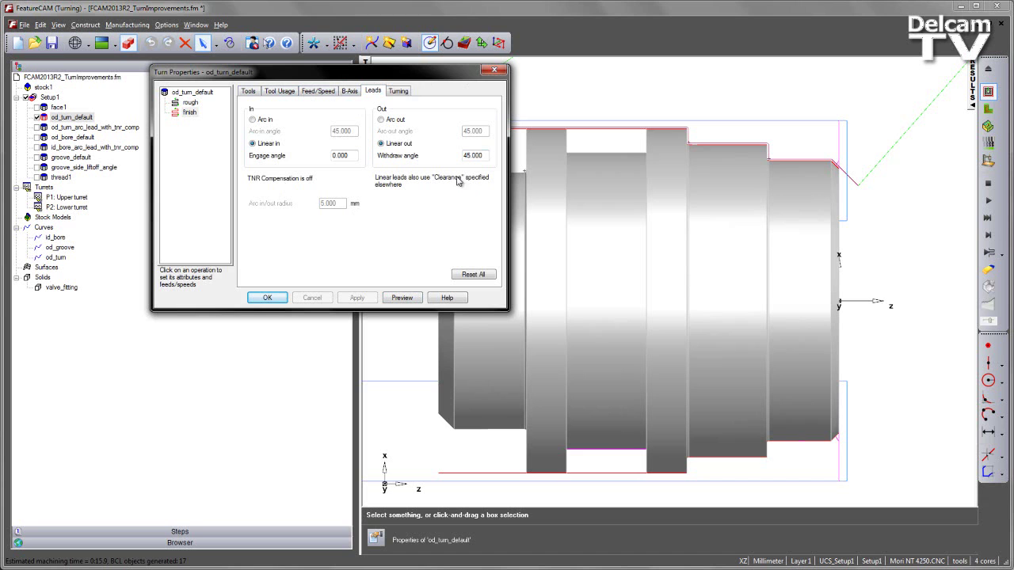
pyautogui.click(253, 119)
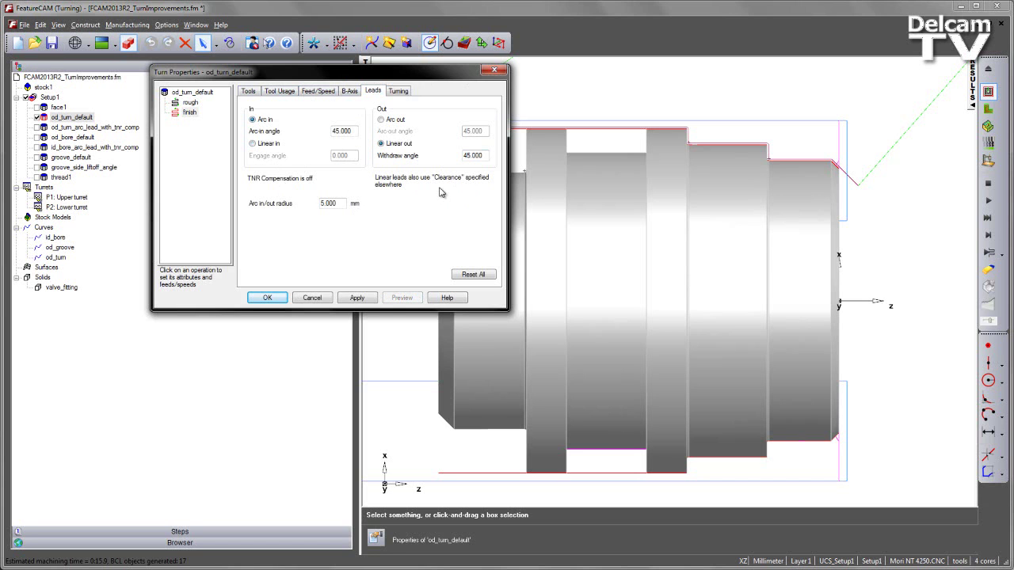
pyautogui.click(381, 120)
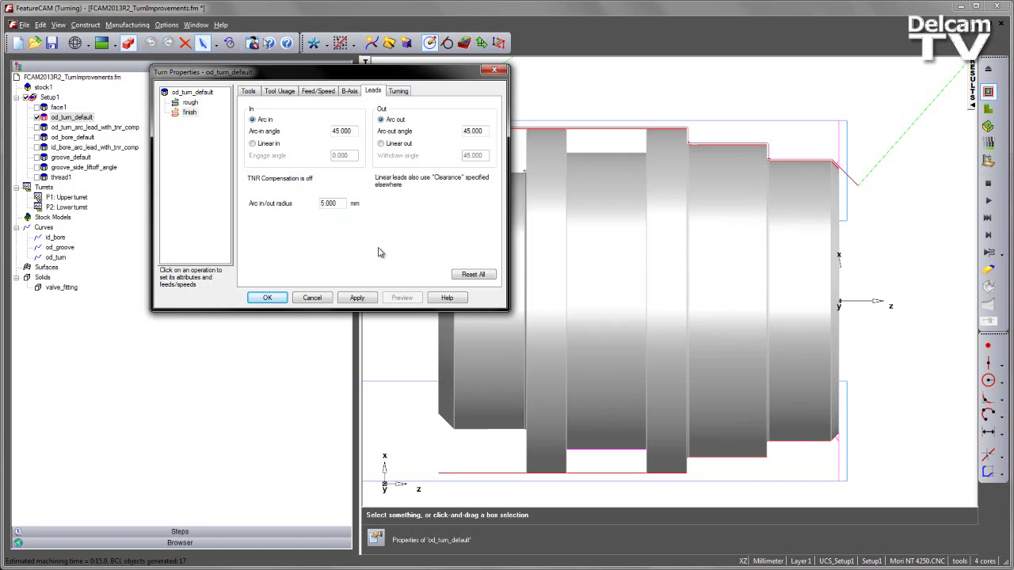
pyautogui.doubleClick(336, 202)
pyautogui.click(343, 201)
pyautogui.click(369, 298)
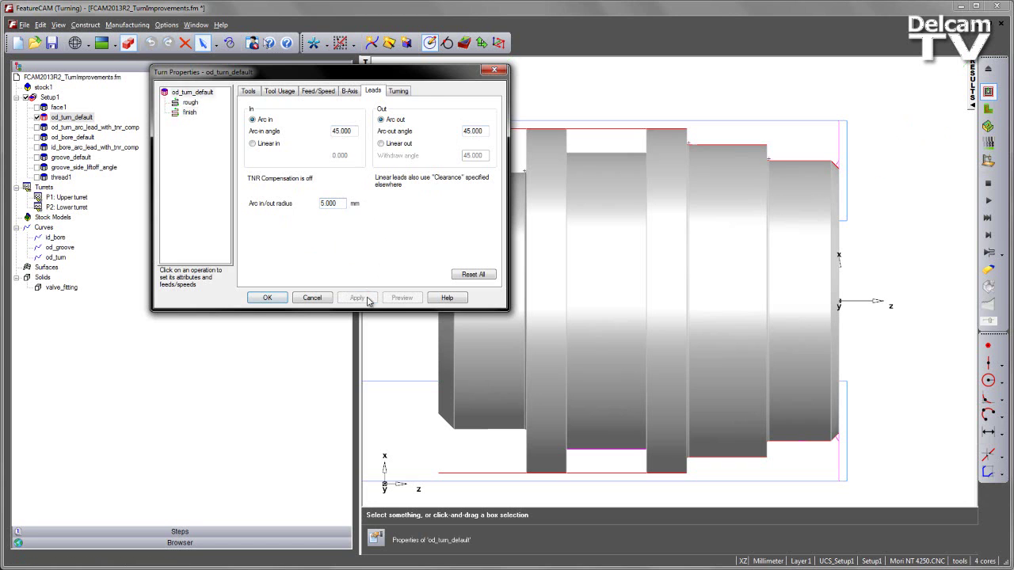
# Preview the finish toolpath with arc leads move by move, restart it to check the lead-in, and return to the properties.
pyautogui.click(405, 298)
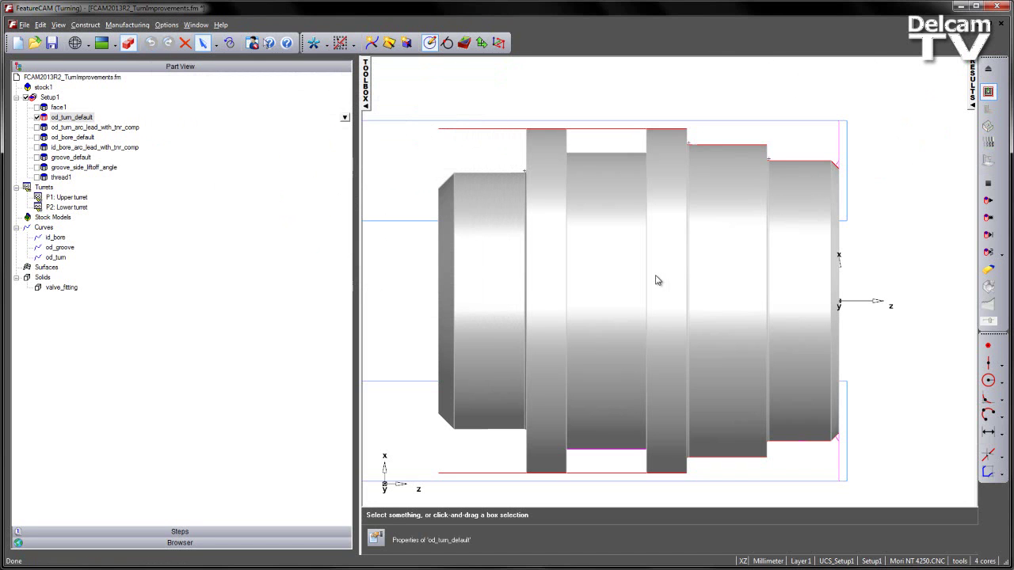
pyautogui.click(989, 236)
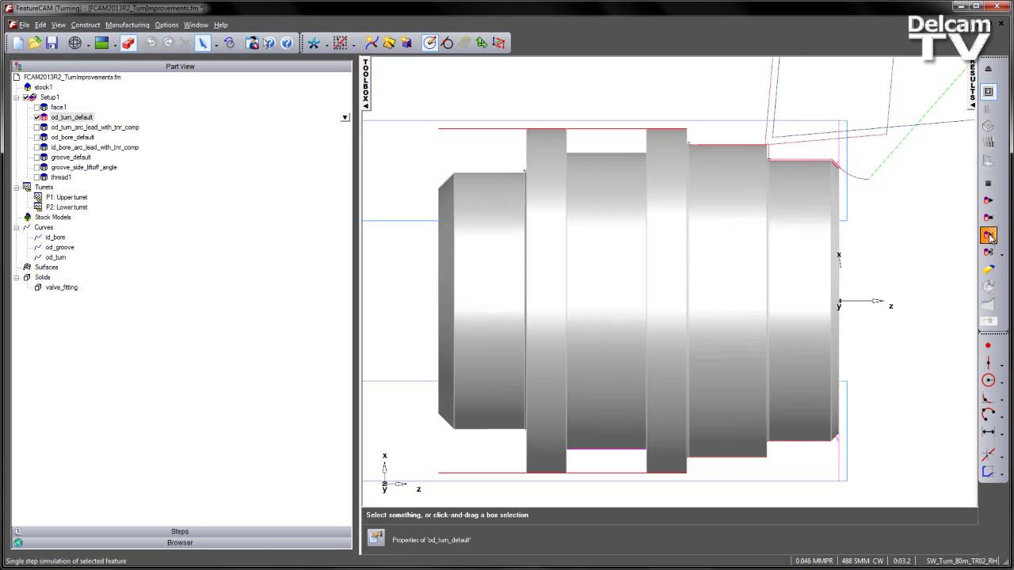
pyautogui.click(989, 235)
pyautogui.click(989, 236)
pyautogui.click(988, 235)
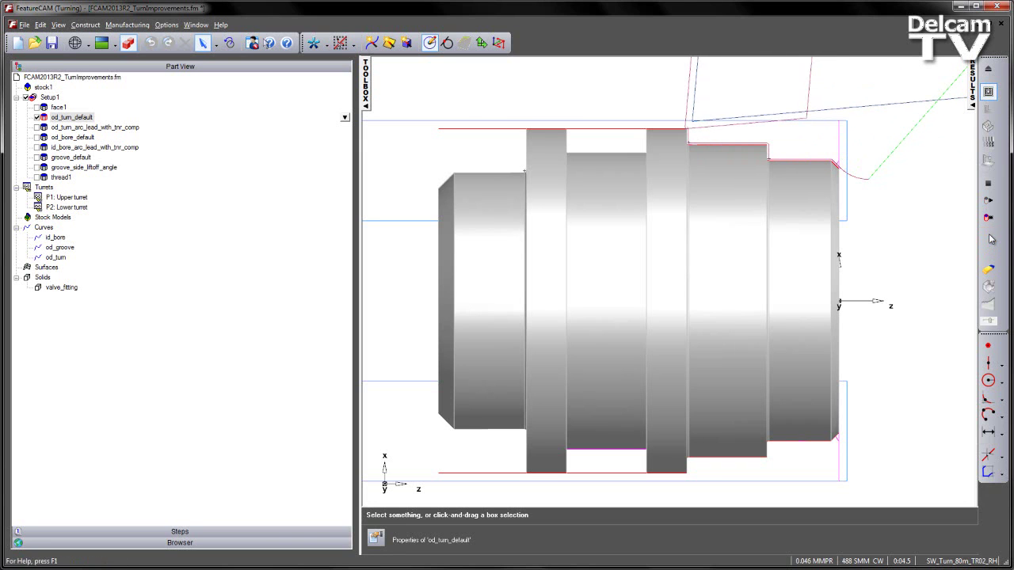
pyautogui.click(989, 235)
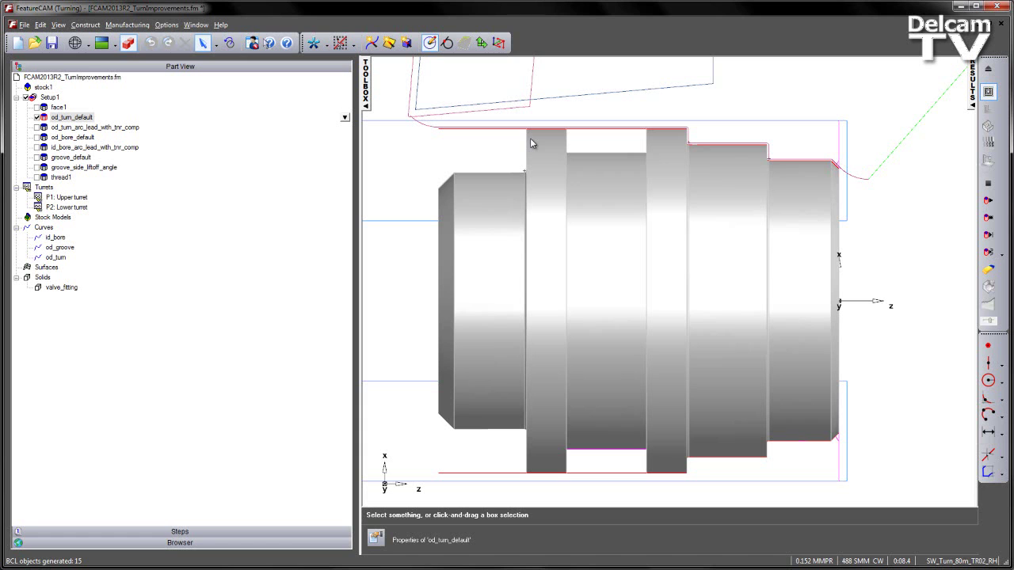
pyautogui.click(989, 235)
pyautogui.click(990, 237)
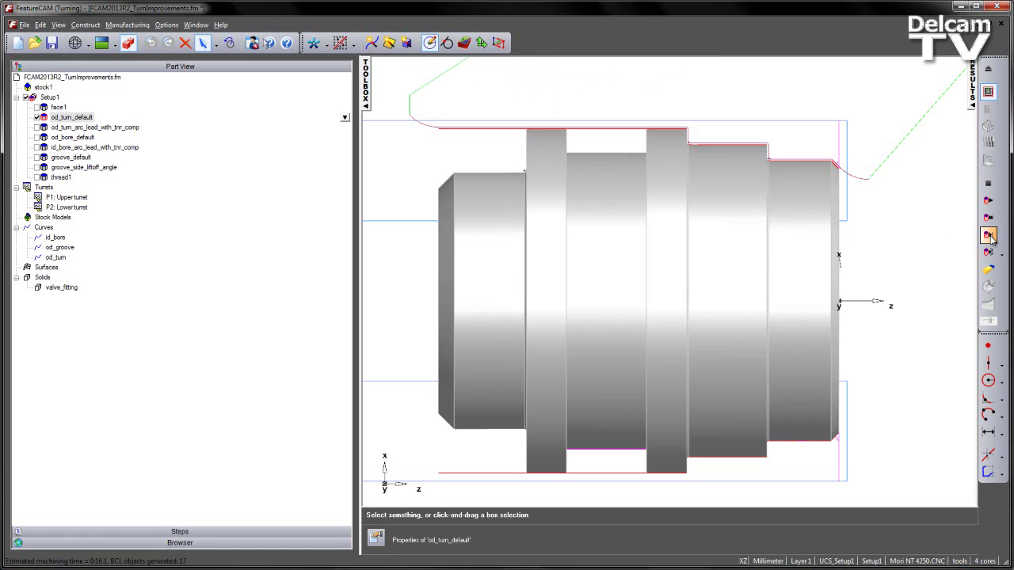
pyautogui.click(989, 236)
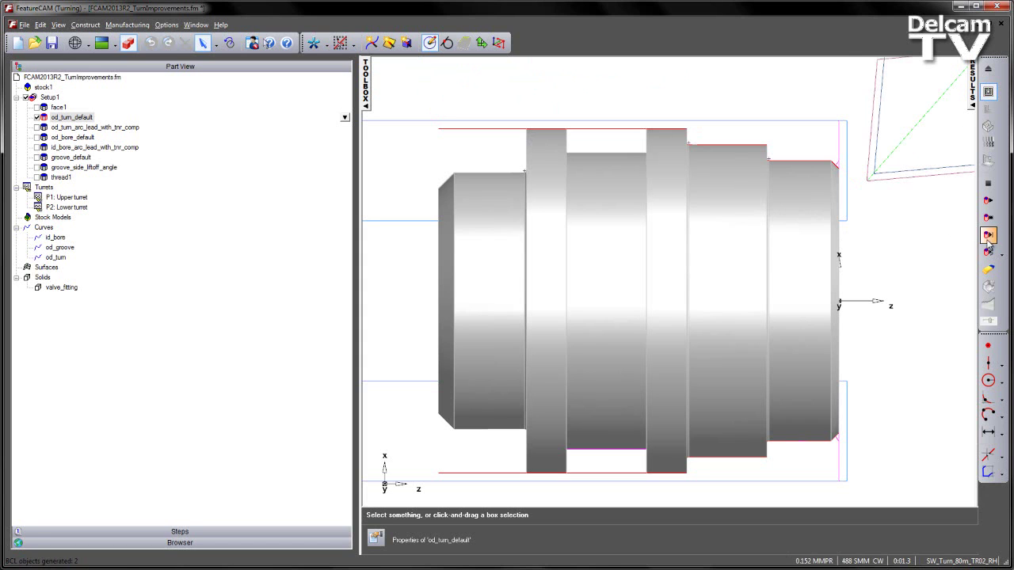
pyautogui.click(989, 236)
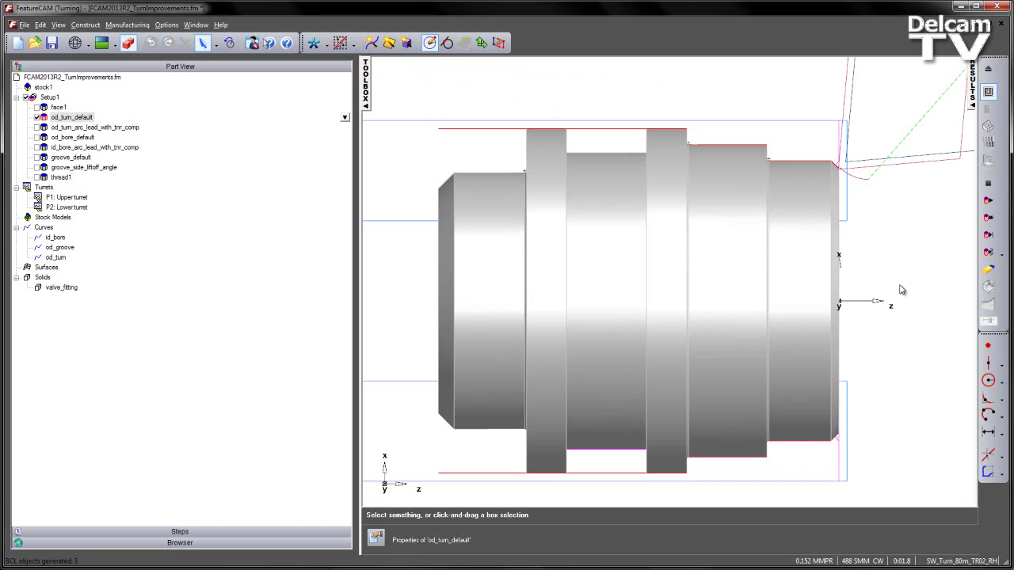
pyautogui.click(988, 69)
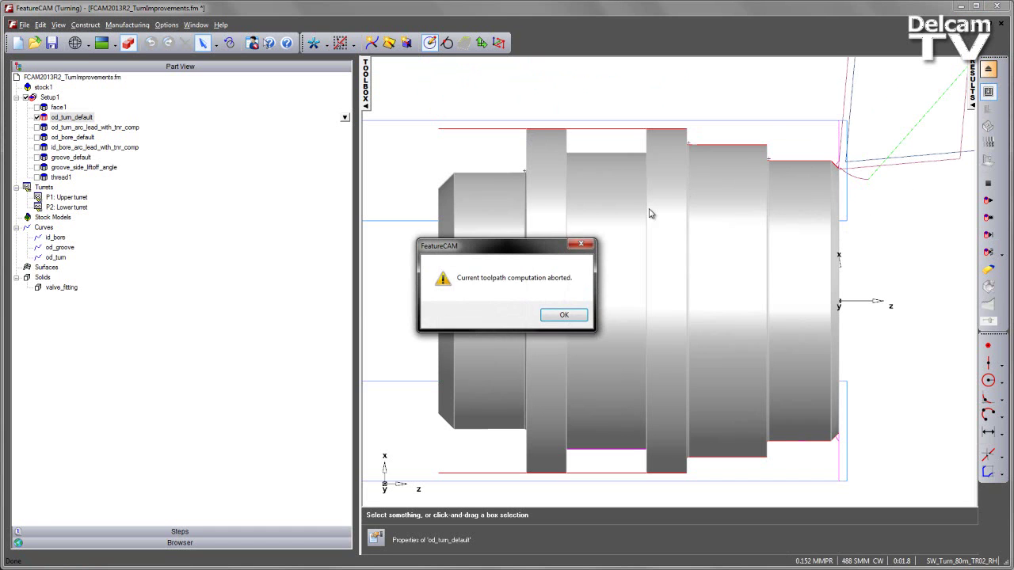
pyautogui.click(559, 314)
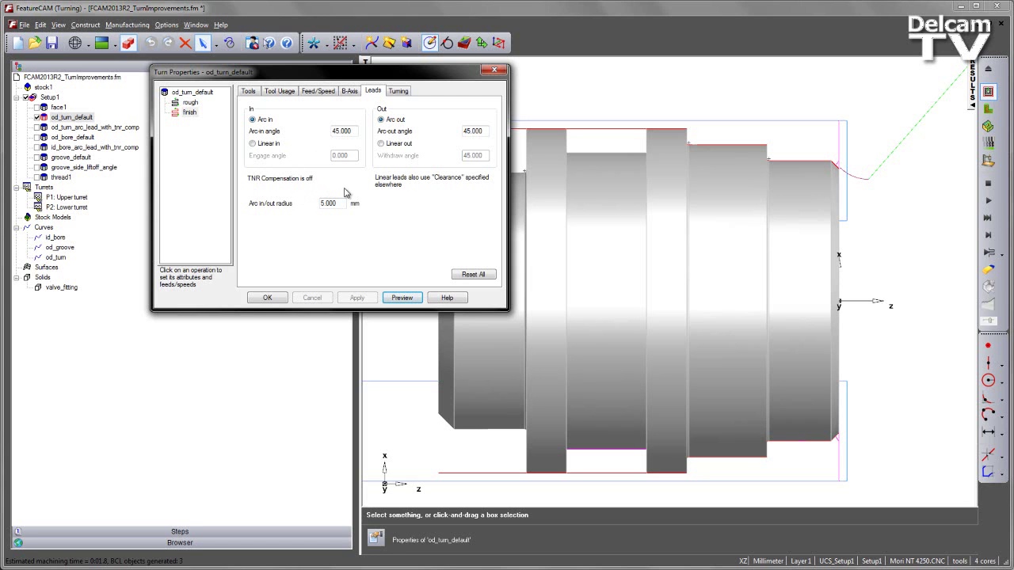
# Enable TNR Comp for the finish pass in the od_turn_default strategy, and apply it.
pyautogui.click(192, 93)
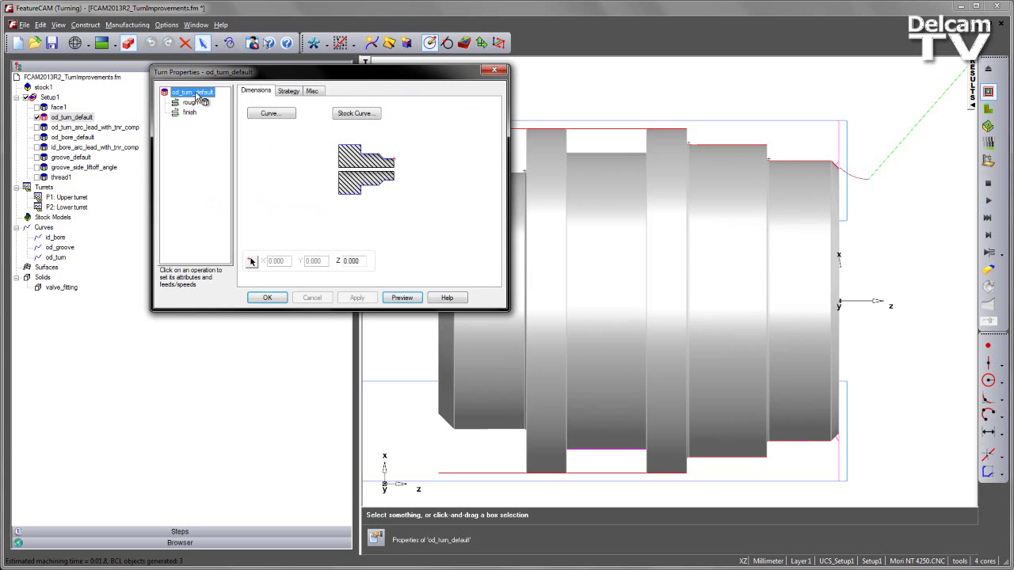
pyautogui.click(295, 93)
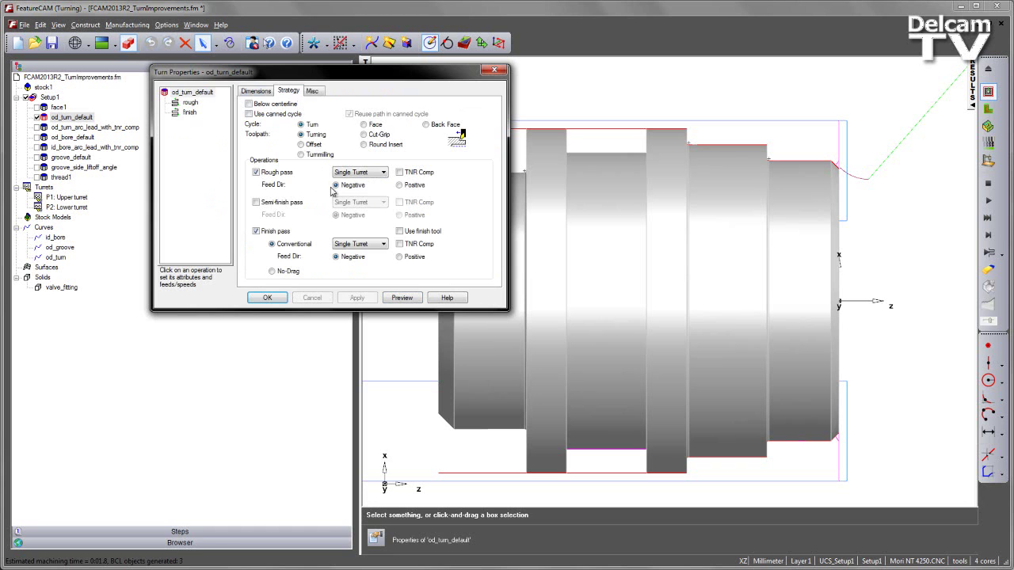
pyautogui.click(400, 245)
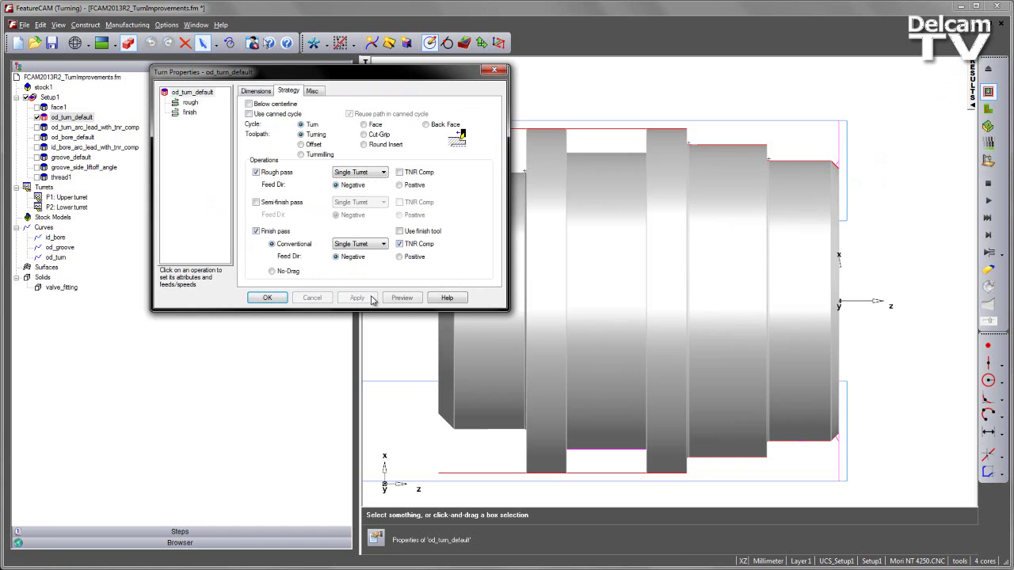
# Preview the TNR-compensated finish toolpath with arc leads move by move, and abort the preview to return to the properties.
pyautogui.click(189, 112)
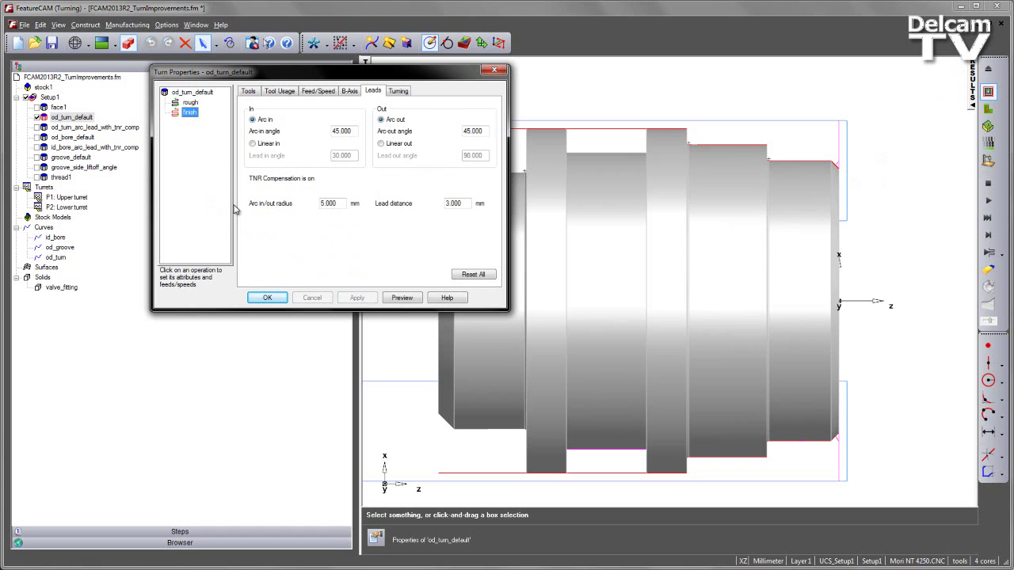
pyautogui.click(404, 299)
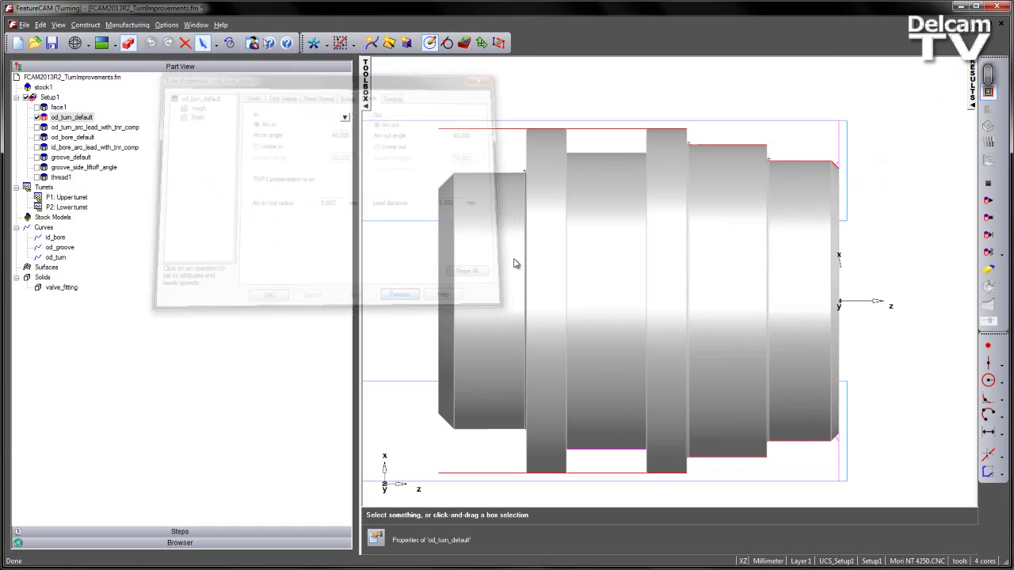
pyautogui.click(988, 235)
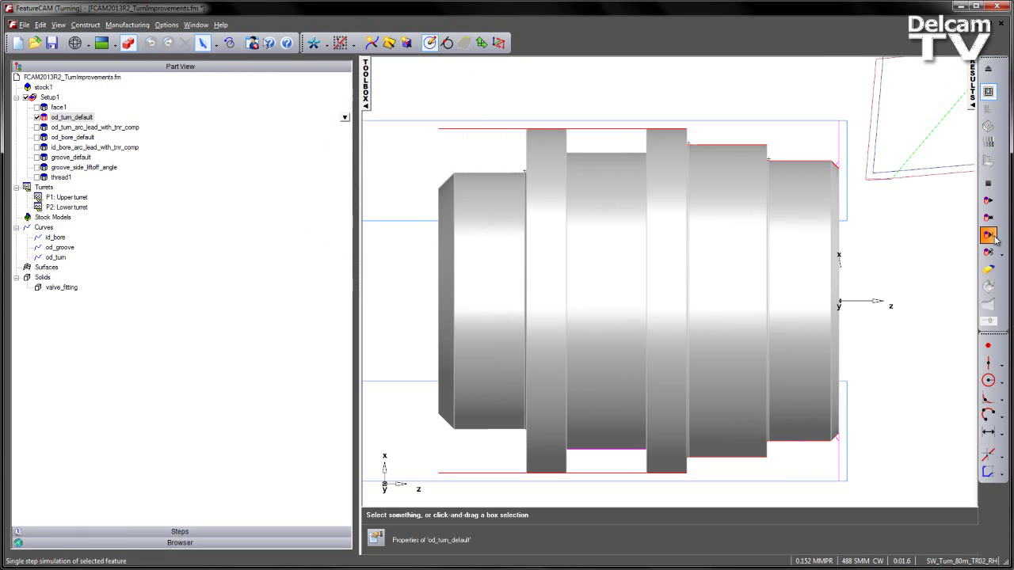
pyautogui.click(995, 241)
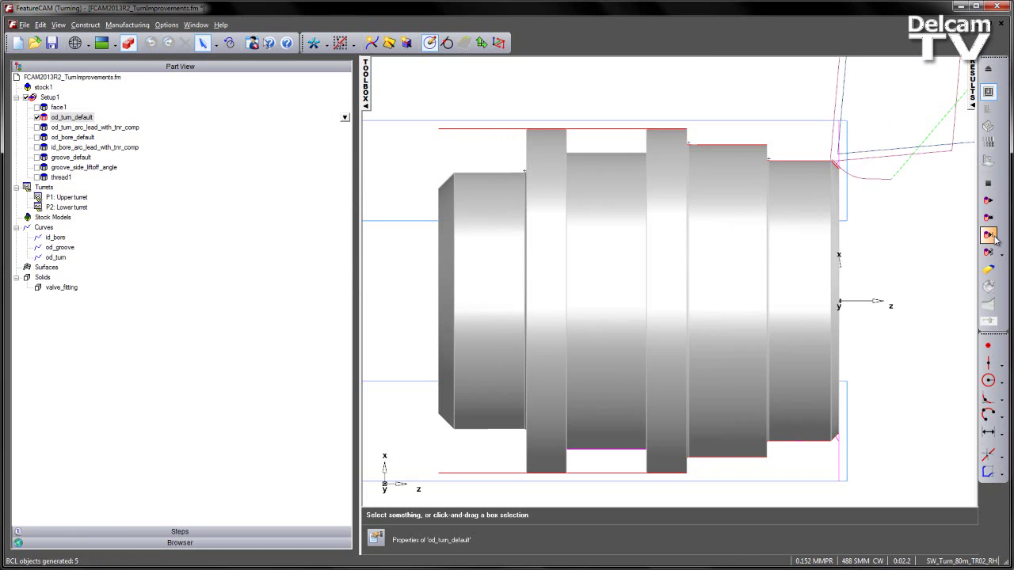
pyautogui.click(996, 241)
pyautogui.click(995, 241)
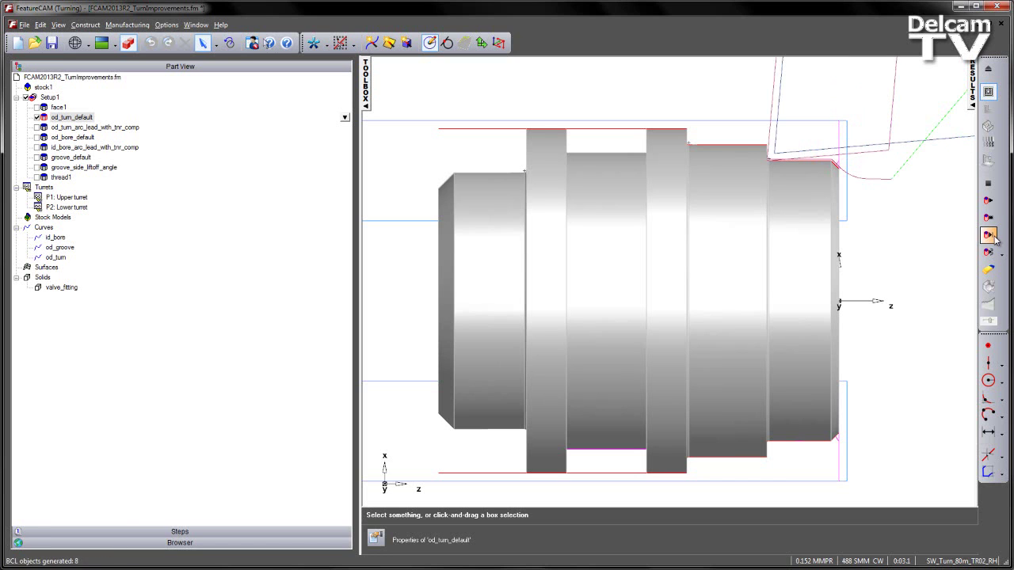
pyautogui.click(996, 241)
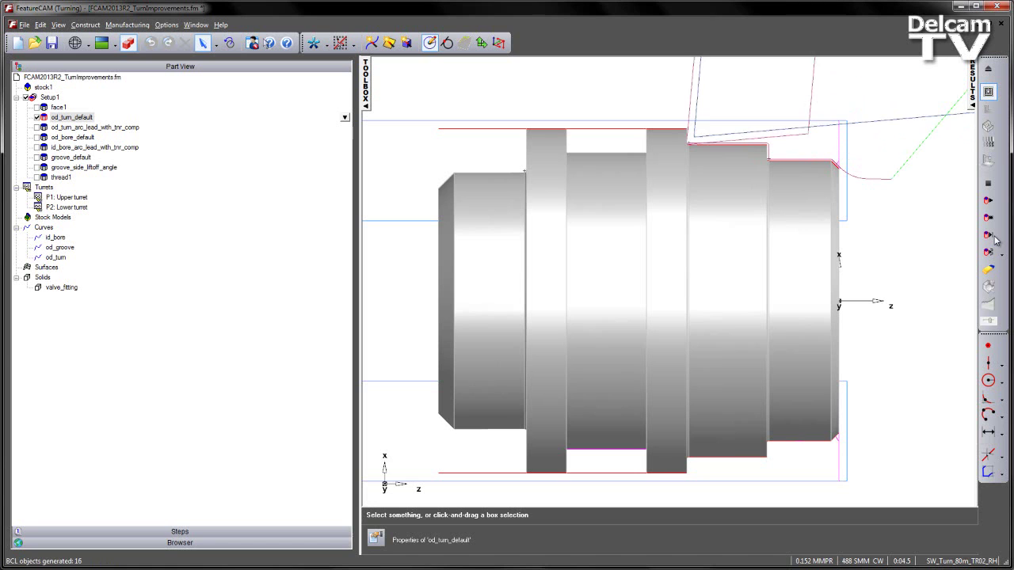
pyautogui.click(996, 240)
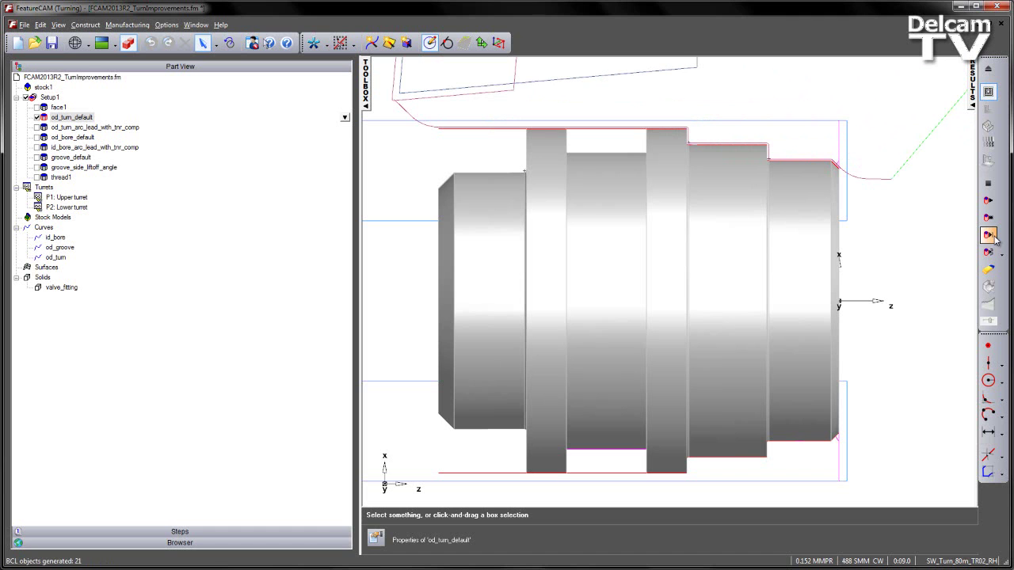
pyautogui.click(988, 71)
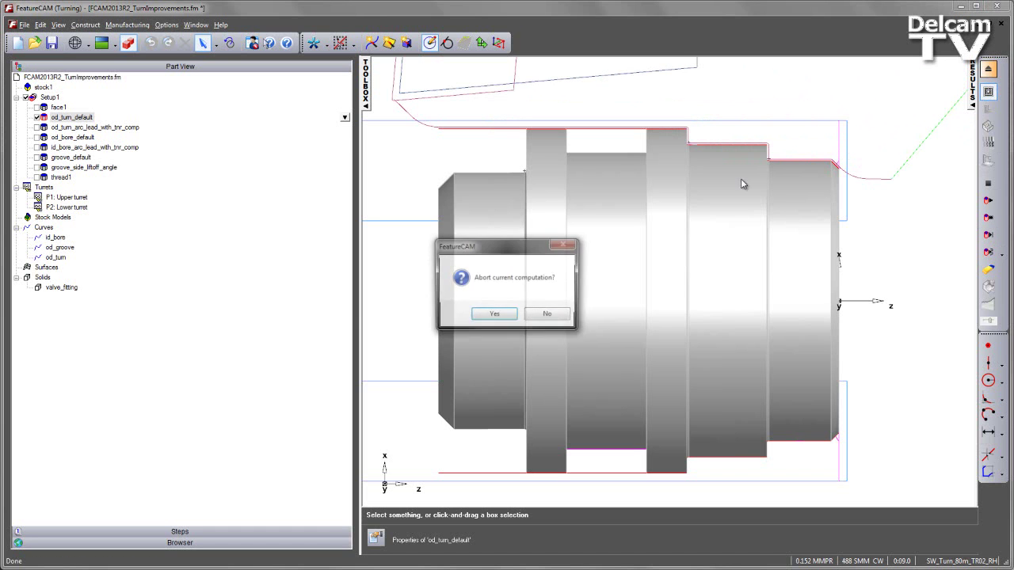
pyautogui.click(496, 315)
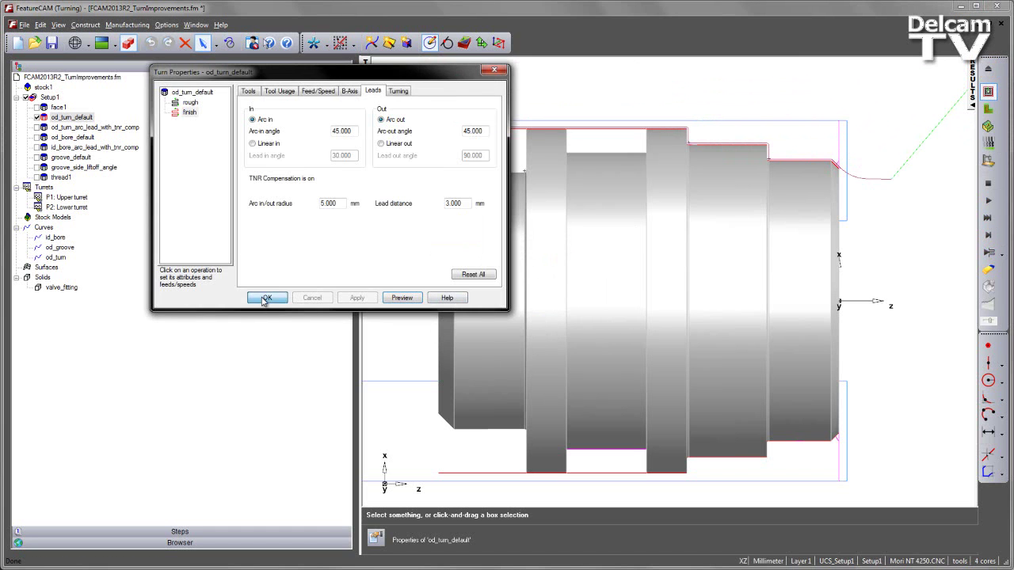
# Accept the od_turn_default properties, simulate its complete toolpath, and hide the part tree to enlarge the graphics area.
pyautogui.click(267, 297)
pyautogui.click(989, 202)
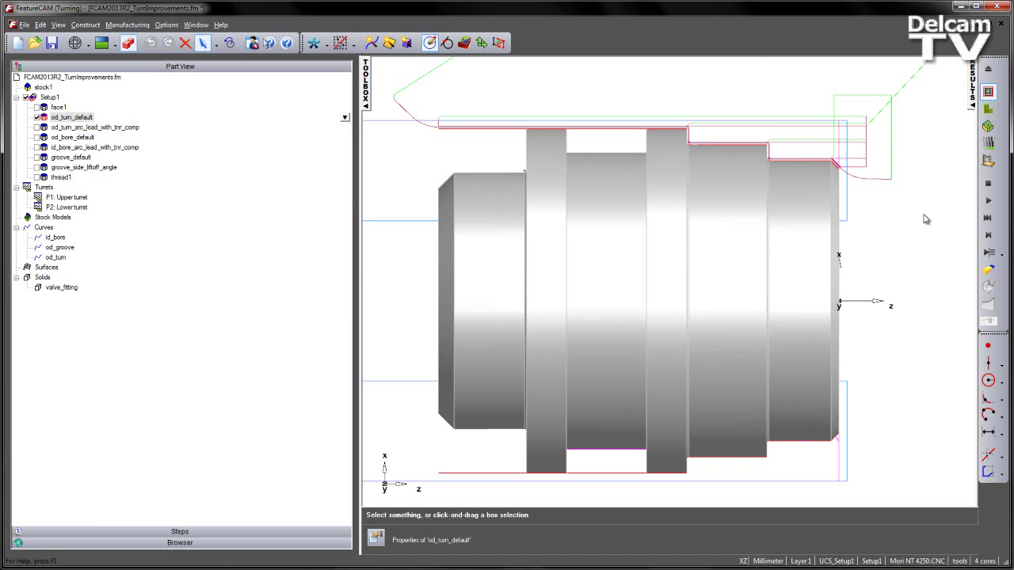
pyautogui.click(367, 88)
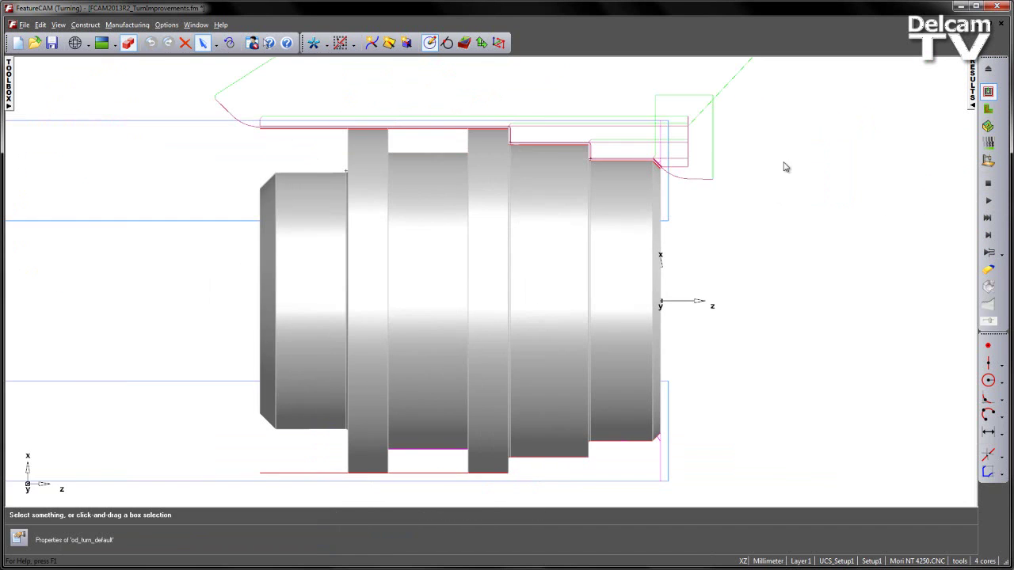
# Display the upper turret NC code beside the model and examine the finish turn section for tool nose radius compensation codes.
pyautogui.click(988, 91)
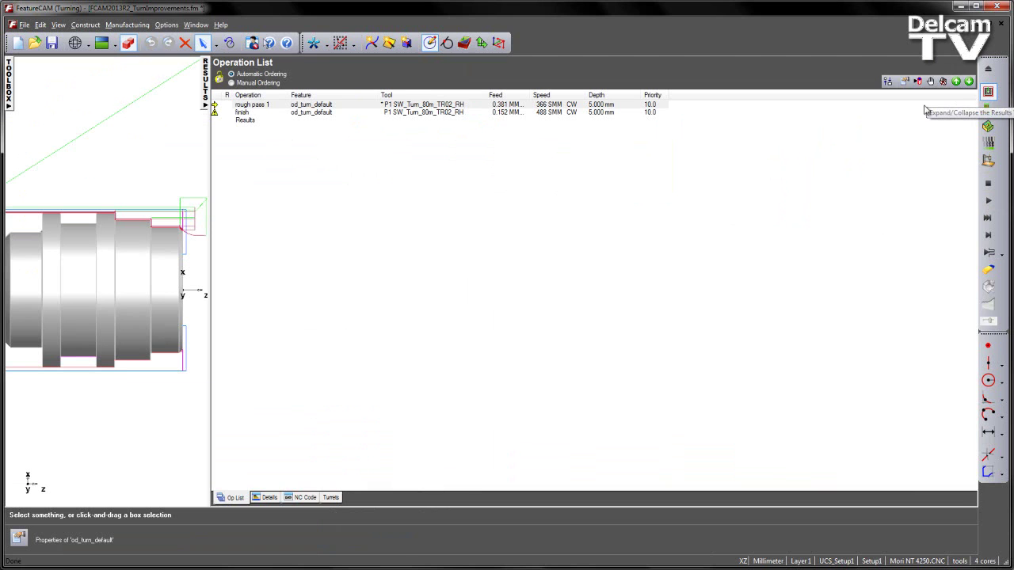
pyautogui.click(308, 498)
pyautogui.click(303, 498)
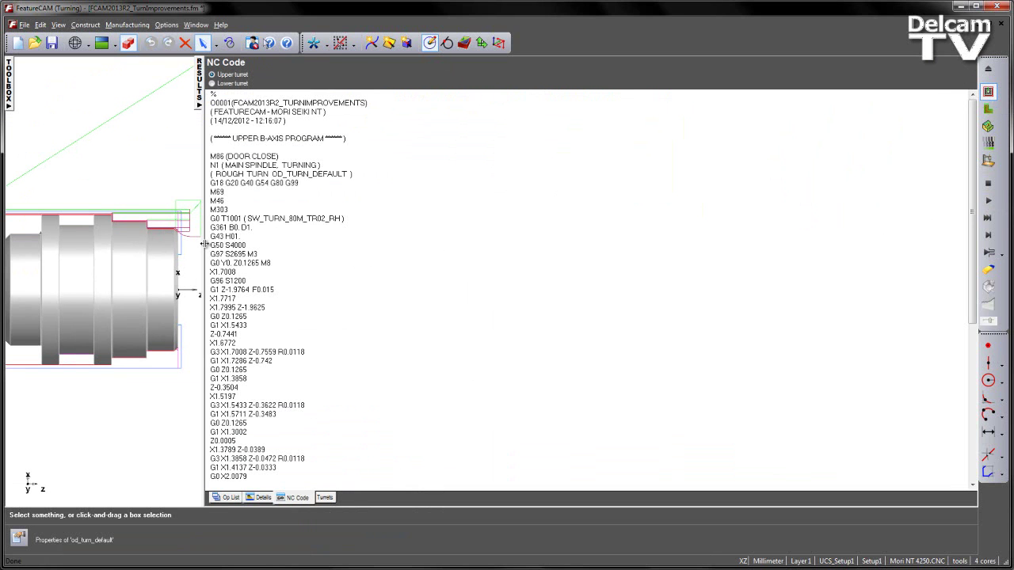
pyautogui.moveTo(204, 243); pyautogui.dragTo(382, 246)
pyautogui.moveTo(974, 147); pyautogui.dragTo(961, 323)
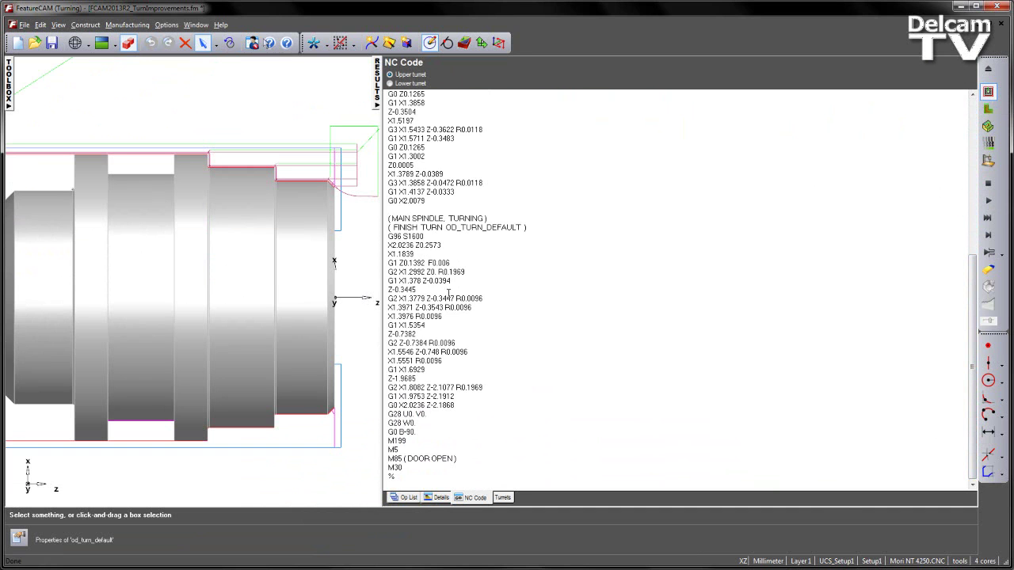
# Turn on Enable Tool Nose Radius Comp in the Turn/Mill post options of the Mori NT 4250 post, and accept.
pyautogui.doubleClick(911, 560)
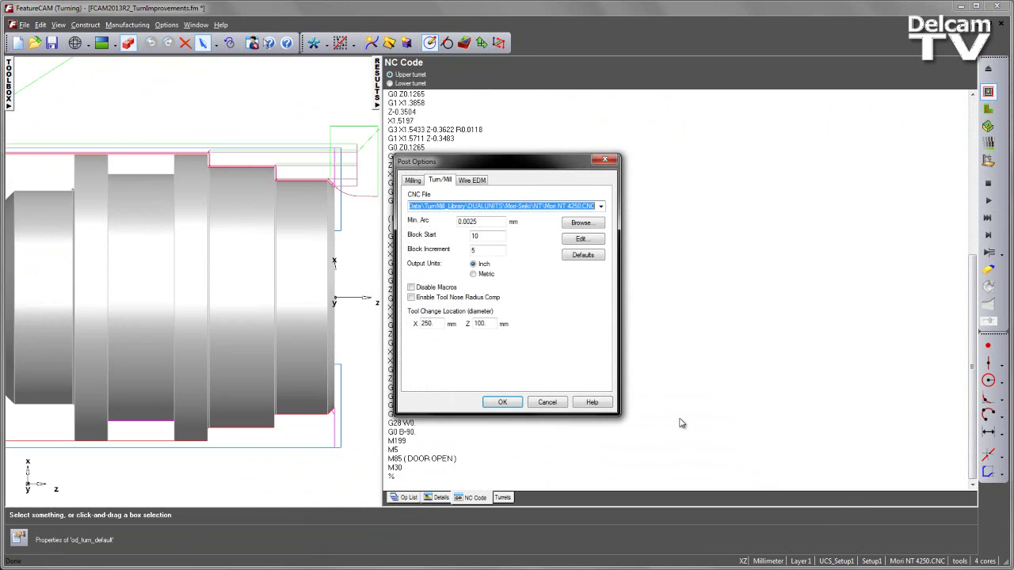
pyautogui.click(412, 297)
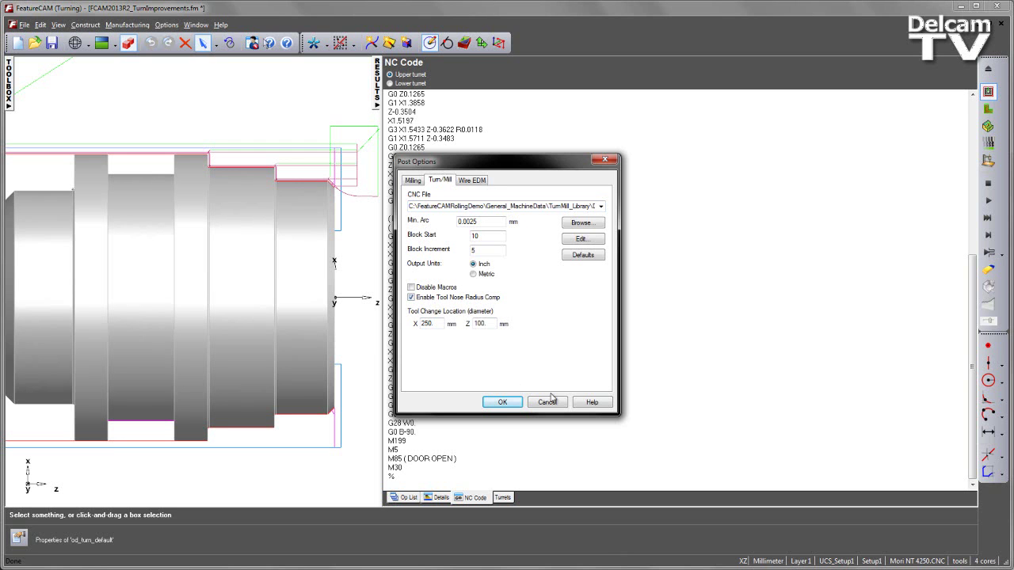
pyautogui.click(503, 404)
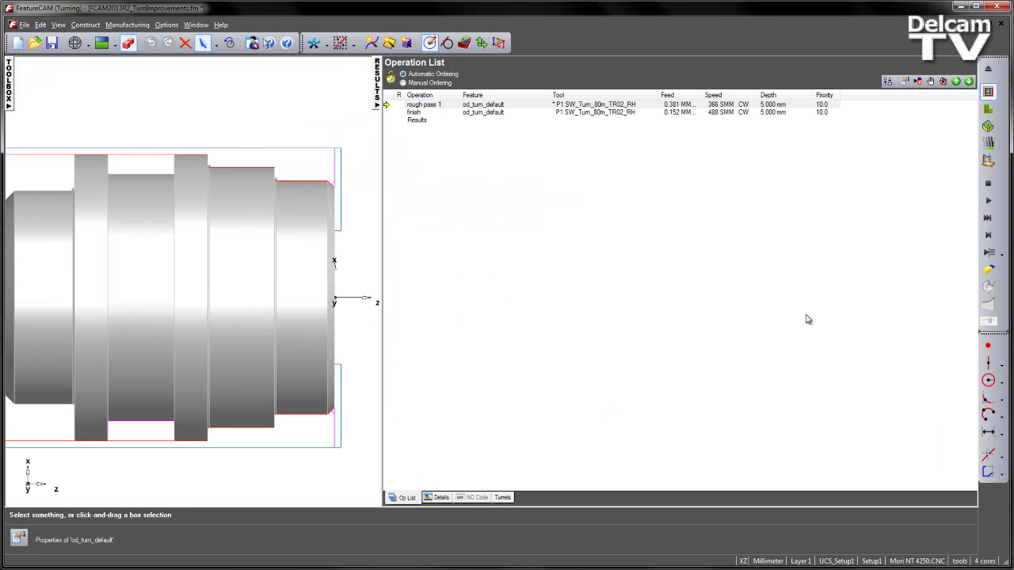
# Rerun the simulation, regenerate the NC code, and highlight the G42 line in the finish turn section.
pyautogui.click(988, 201)
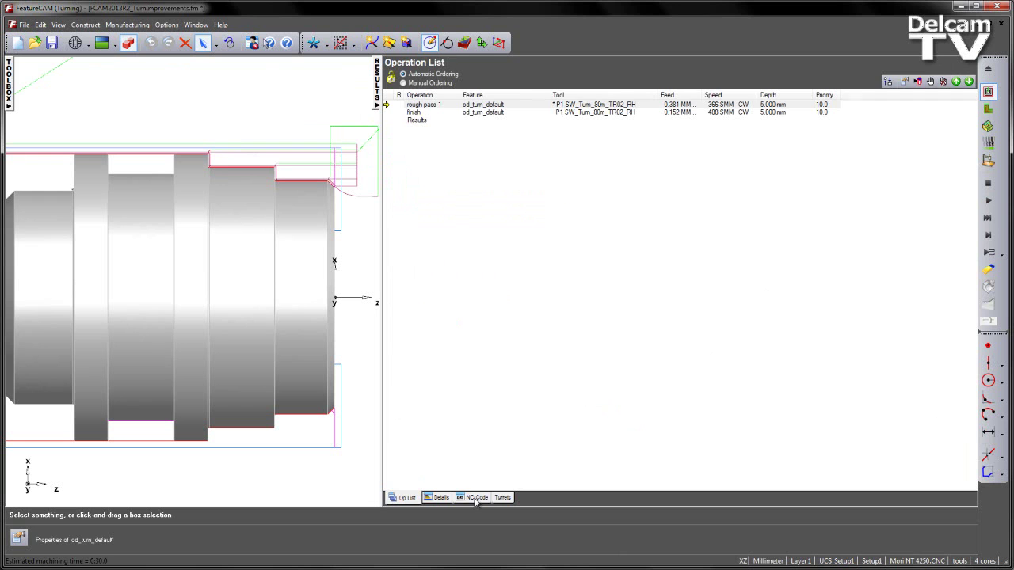
pyautogui.click(476, 498)
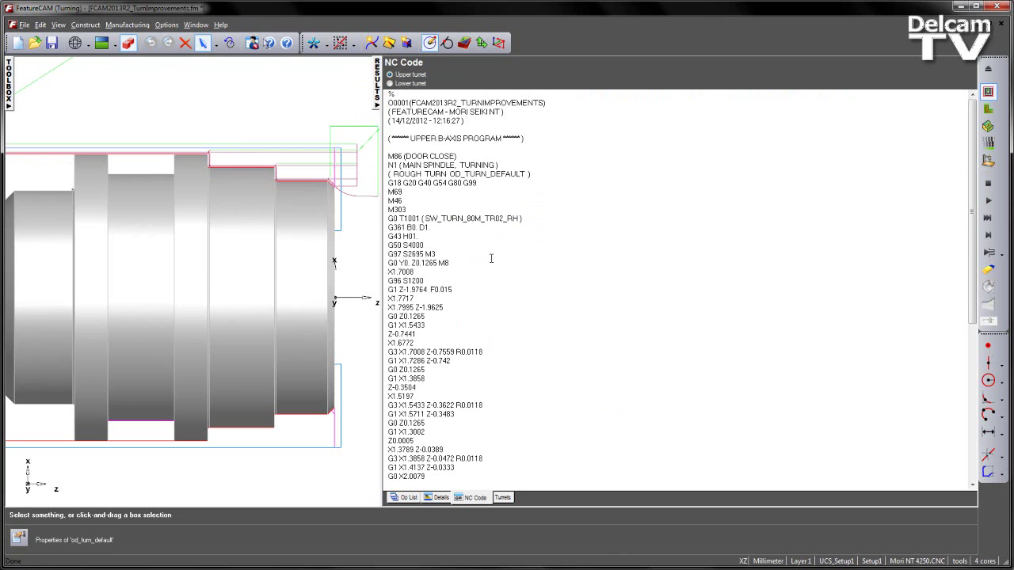
pyautogui.scroll(-10, 500, 355)
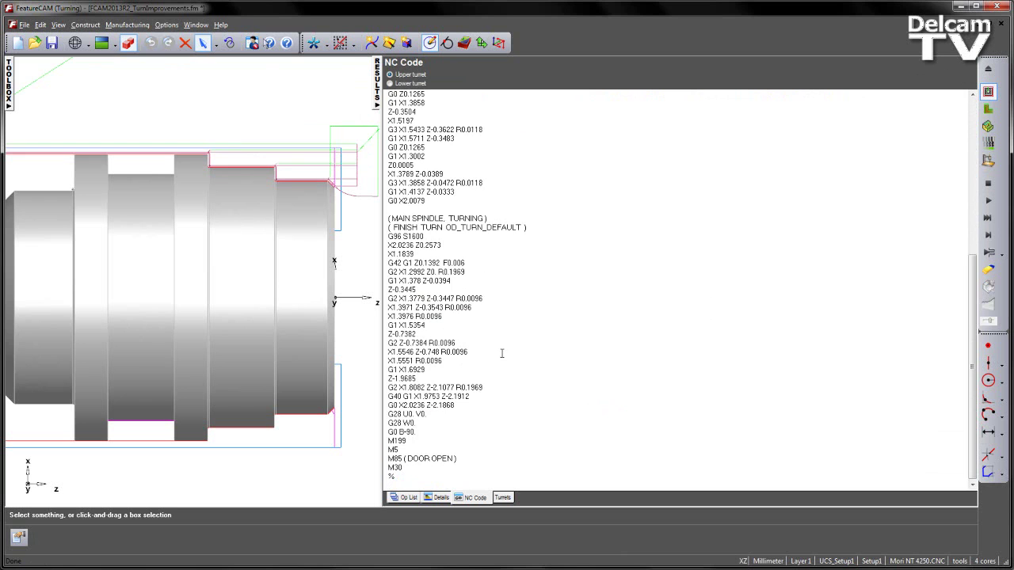
pyautogui.moveTo(389, 263); pyautogui.dragTo(469, 262)
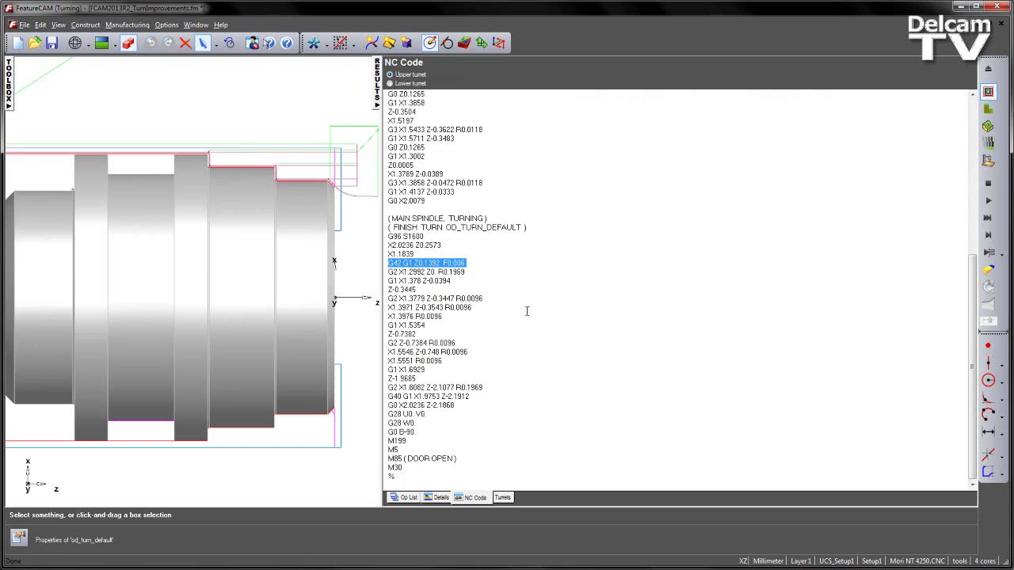
# Hide the NC code results, clear the simulated toolpath, and bring back the part's feature tree.
pyautogui.click(377, 95)
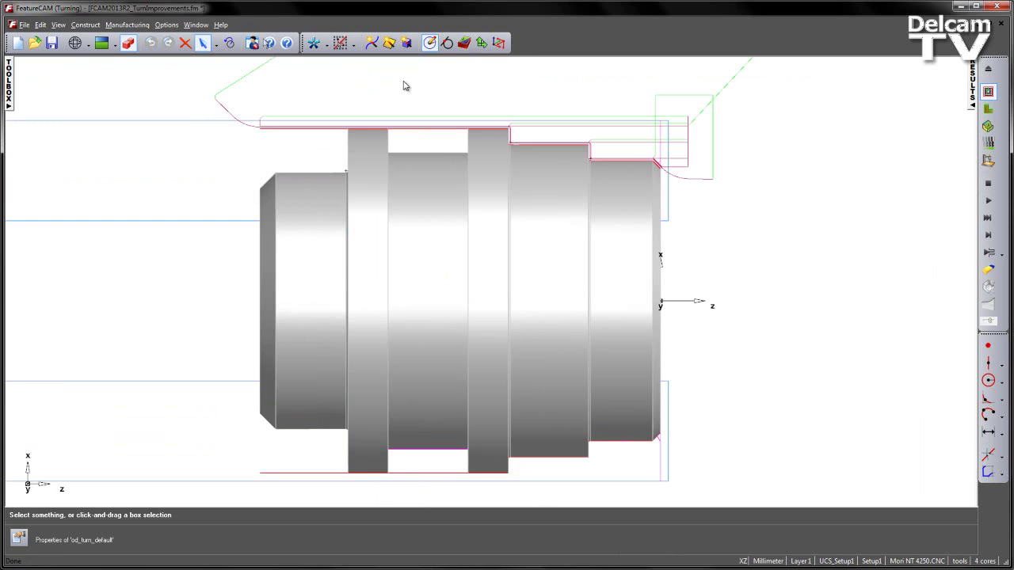
pyautogui.click(989, 185)
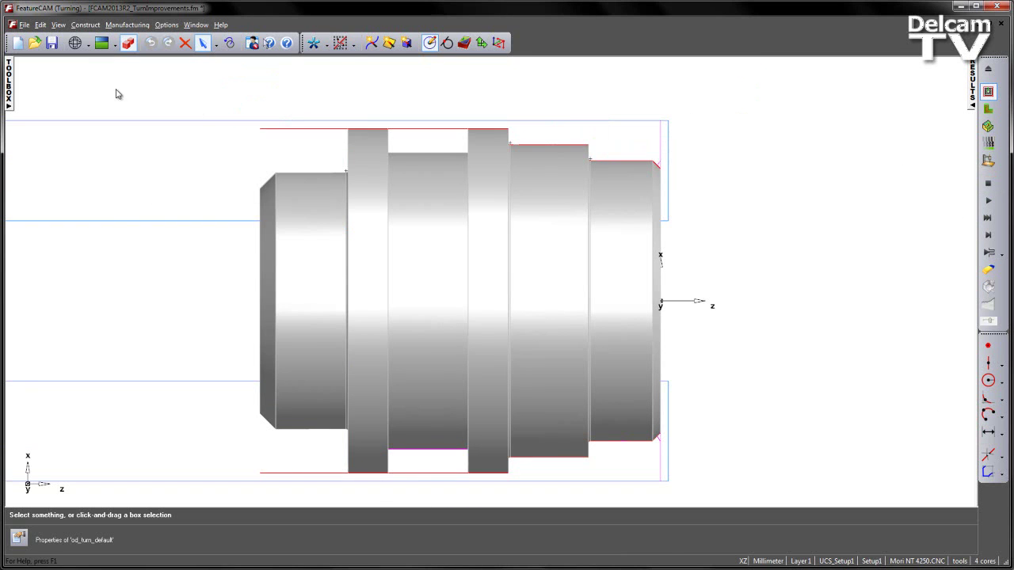
pyautogui.click(10, 85)
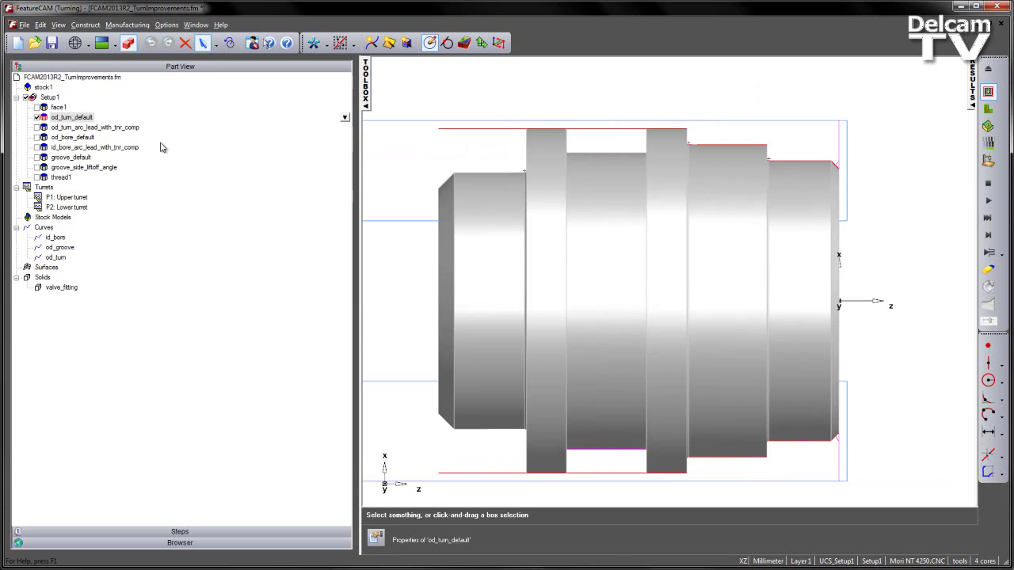
# Include the od_bore_default feature in Setup1 and open the properties of its finish operation.
pyautogui.click(36, 137)
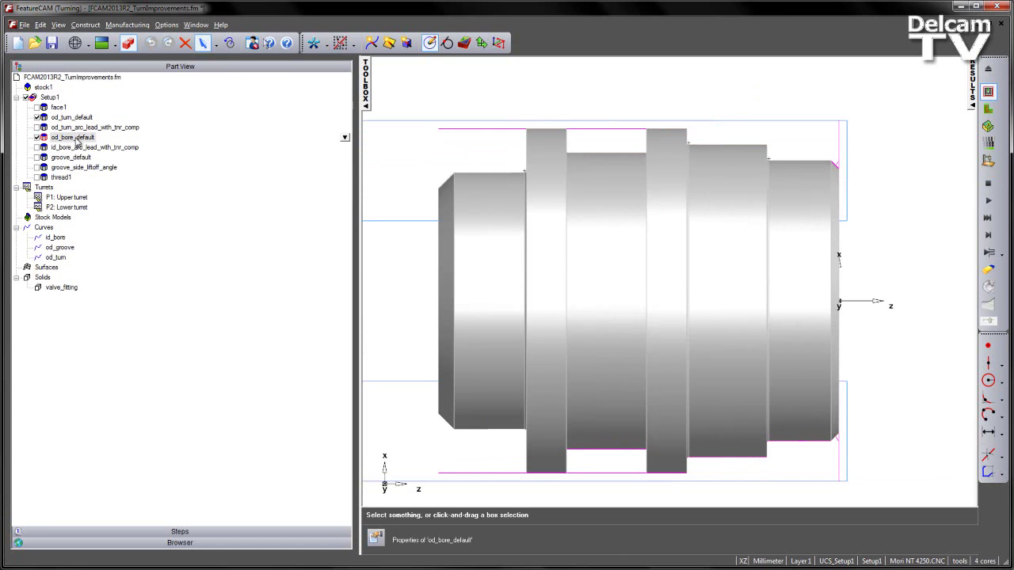
pyautogui.doubleClick(78, 139)
pyautogui.click(189, 112)
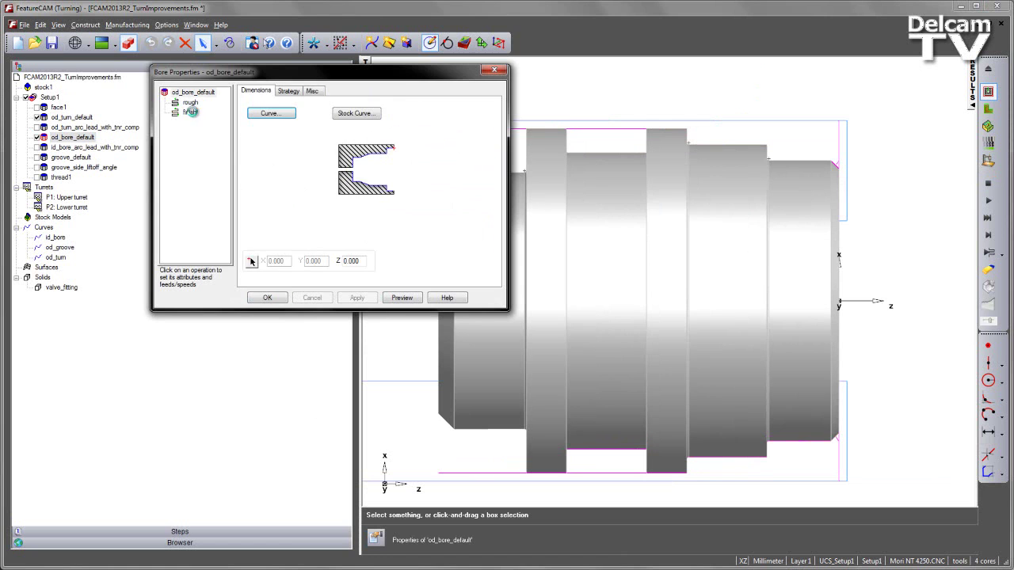
# Preview the bore finish toolpath with its linear leads, with the solid hidden, and end the preview to return to the properties.
pyautogui.click(401, 299)
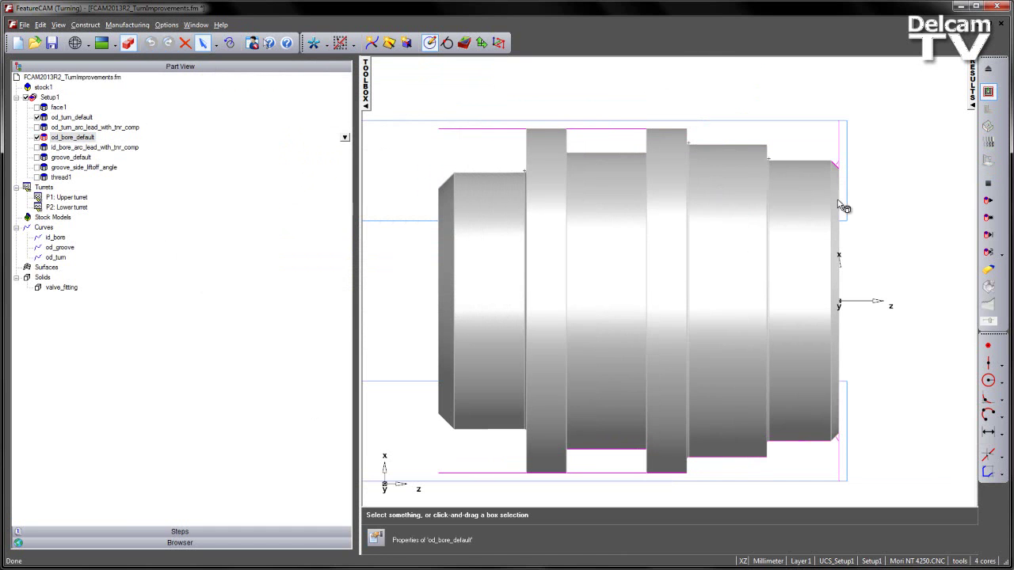
pyautogui.click(128, 42)
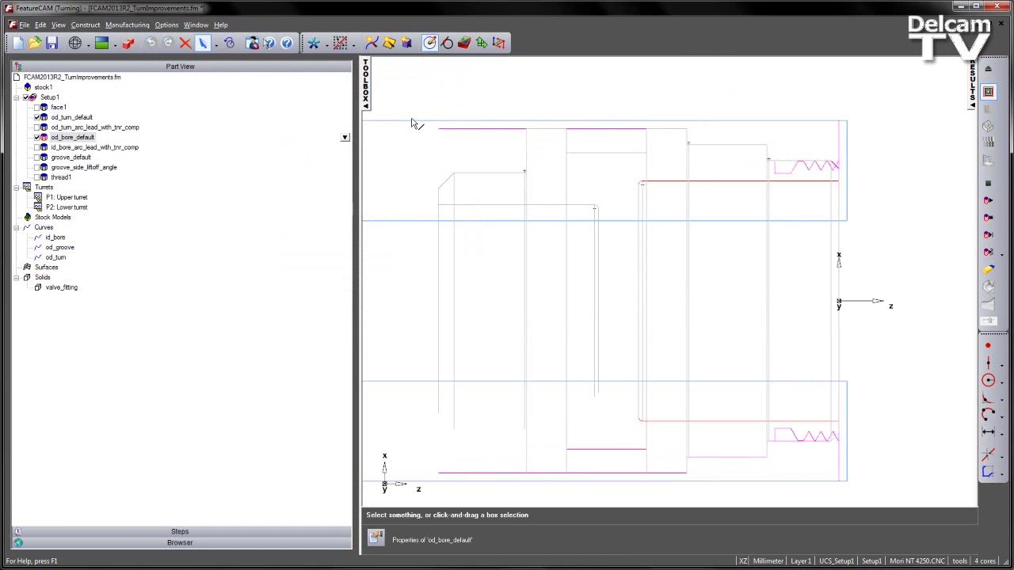
pyautogui.click(988, 236)
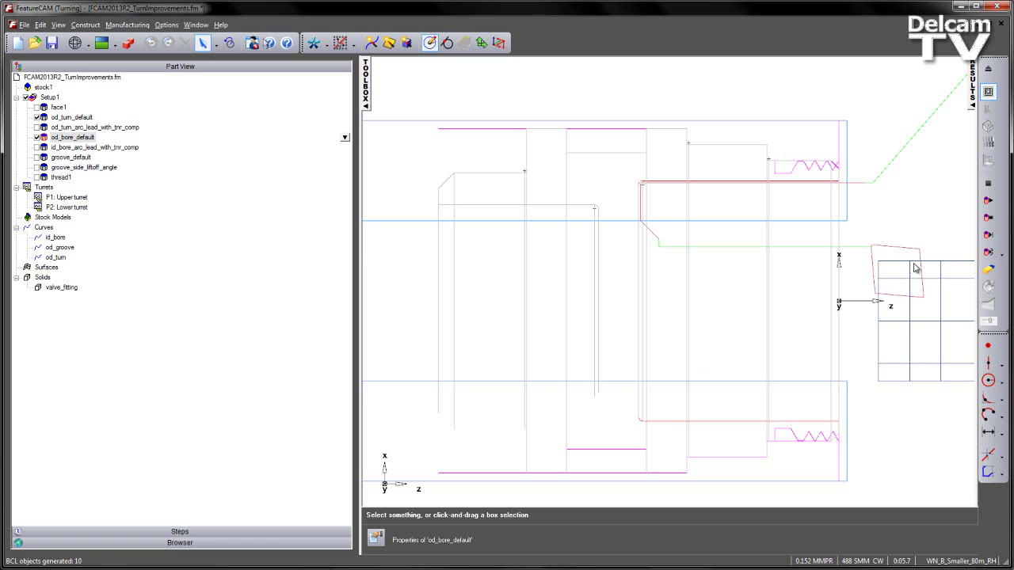
pyautogui.click(989, 235)
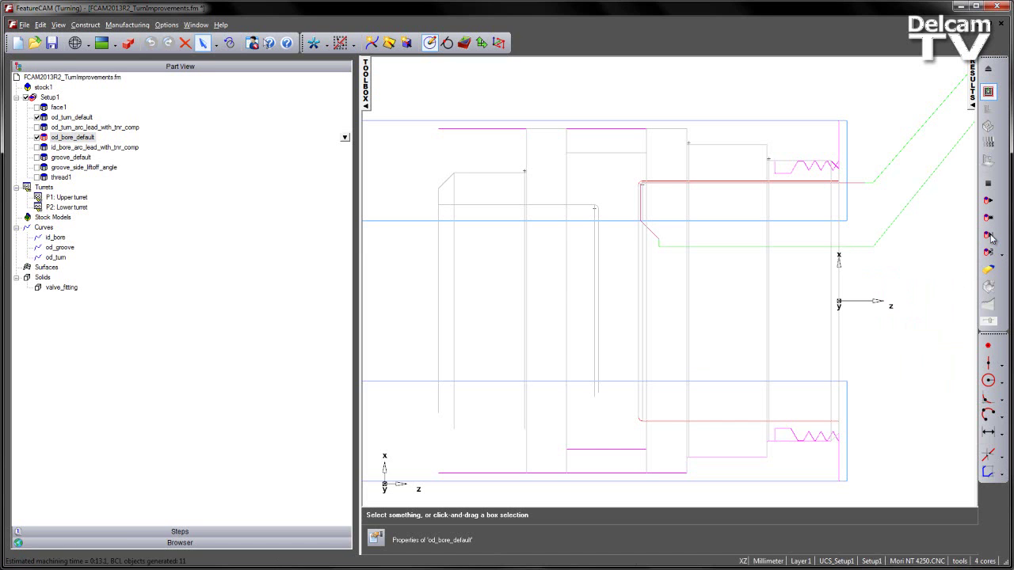
pyautogui.click(988, 91)
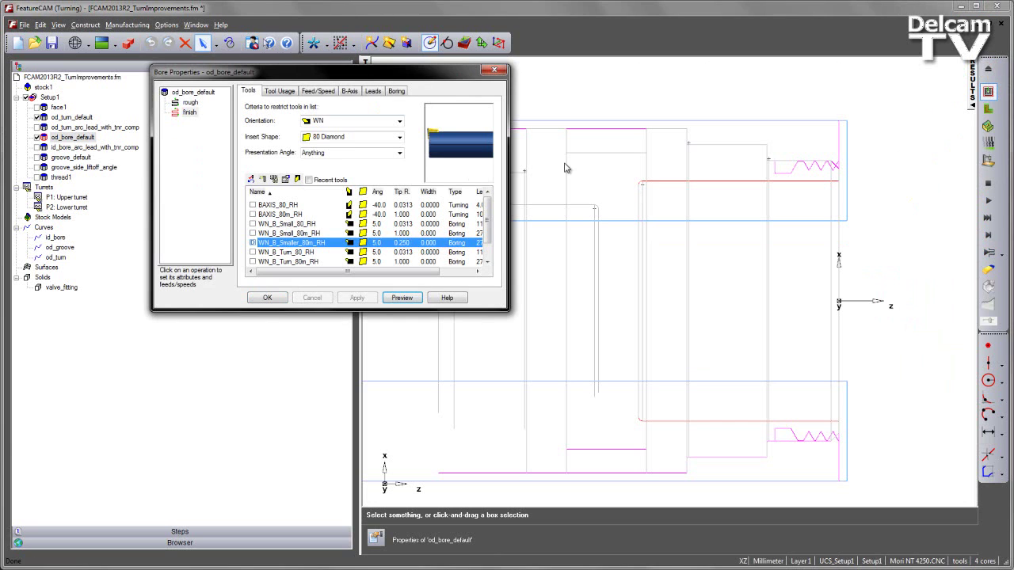
# Set the bore finish leads to Arc in and Arc out with a 90-degree arc-out angle and 2 mm radius, and apply.
pyautogui.click(379, 91)
pyautogui.click(252, 120)
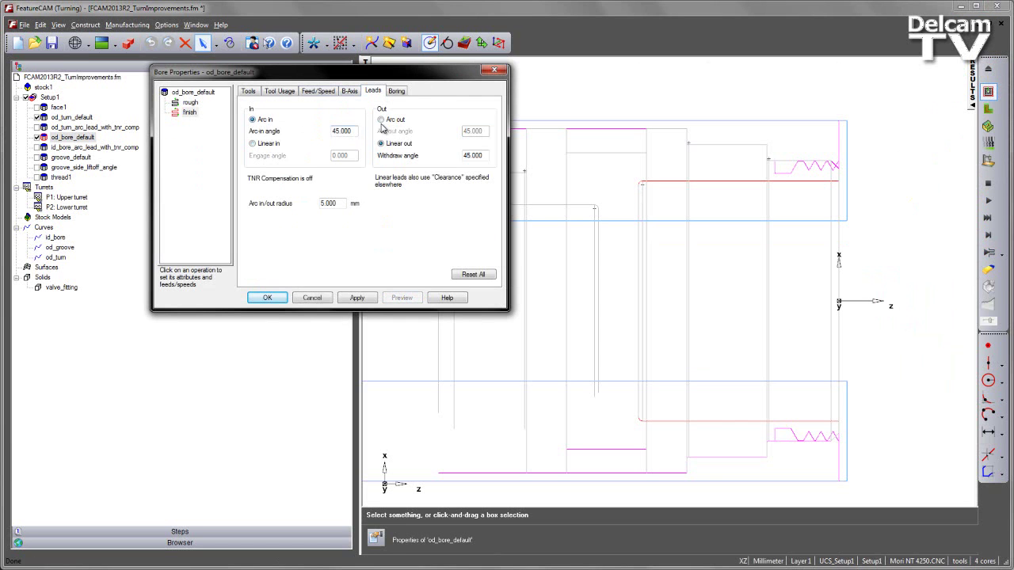
pyautogui.click(381, 120)
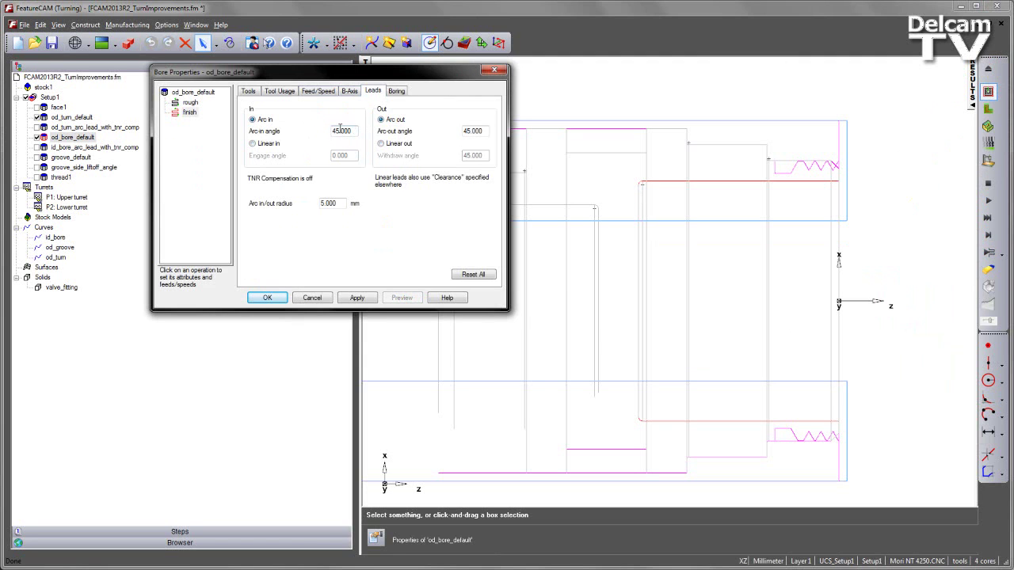
pyautogui.doubleClick(485, 131)
pyautogui.doubleClick(341, 204)
pyautogui.click(358, 298)
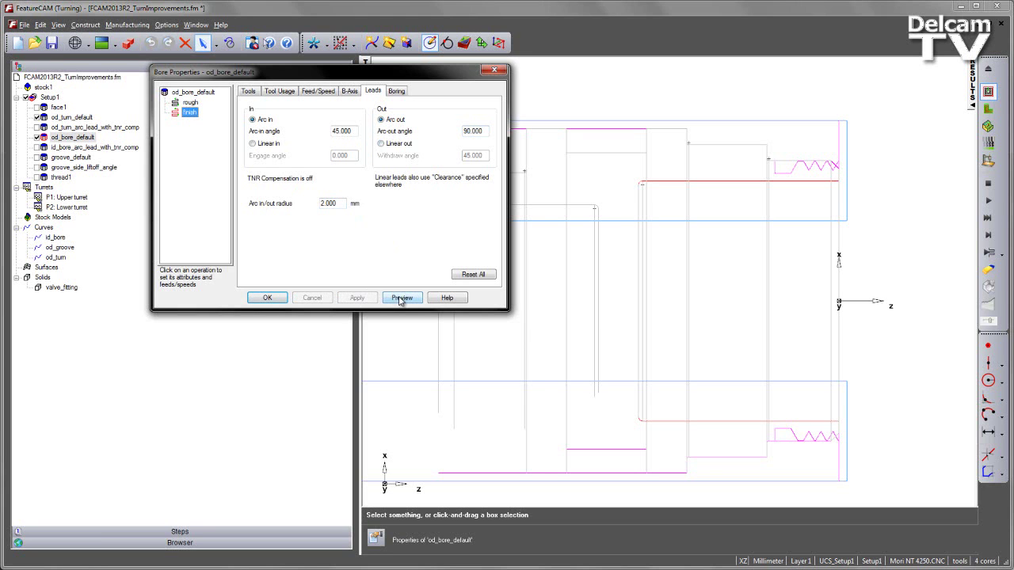
# Preview the bore finish toolpath with its arc leads move by move, and end the preview to return to the properties.
pyautogui.click(402, 298)
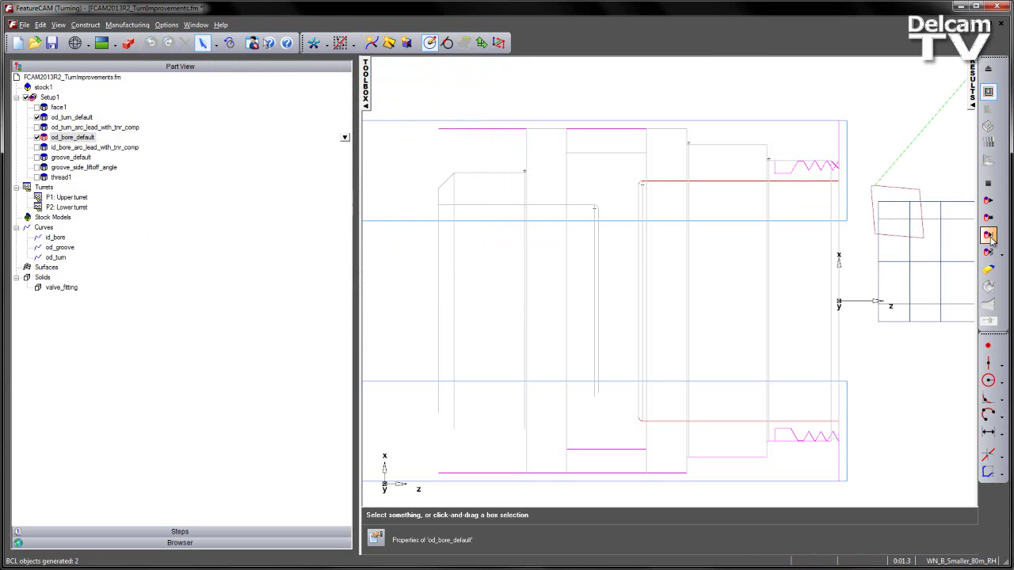
pyautogui.click(988, 236)
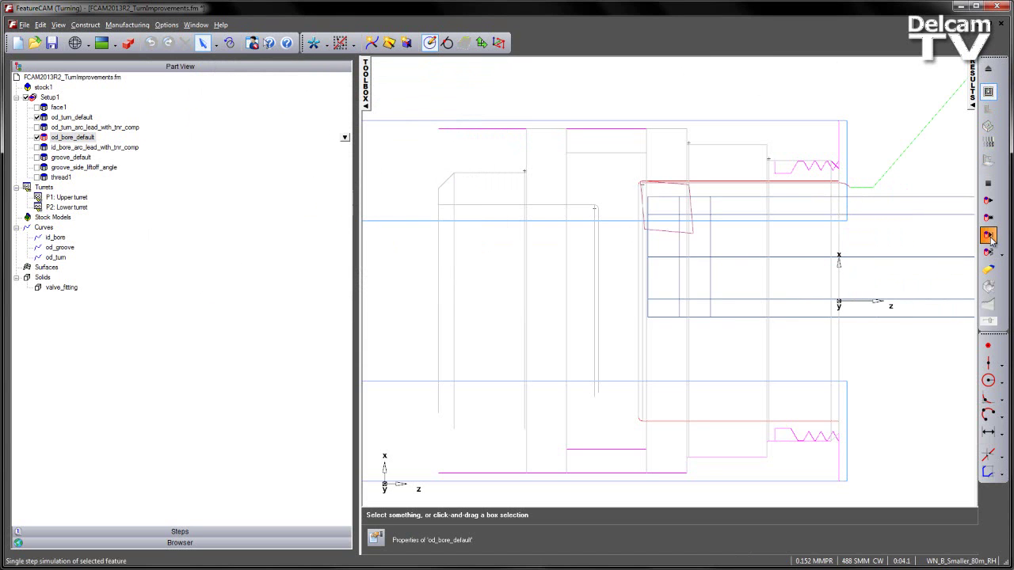
pyautogui.click(989, 236)
pyautogui.click(989, 236)
pyautogui.click(989, 236)
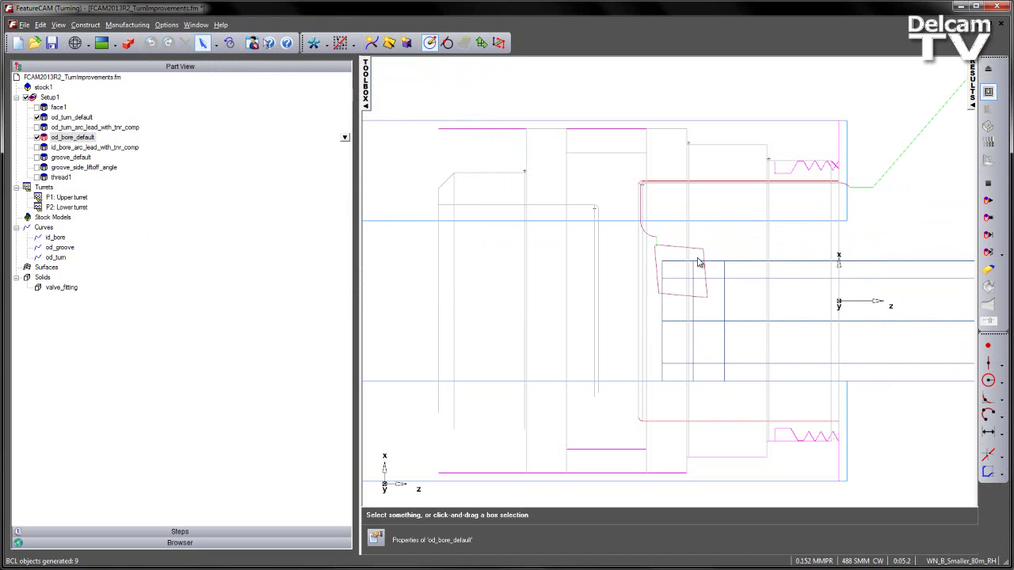
pyautogui.click(992, 220)
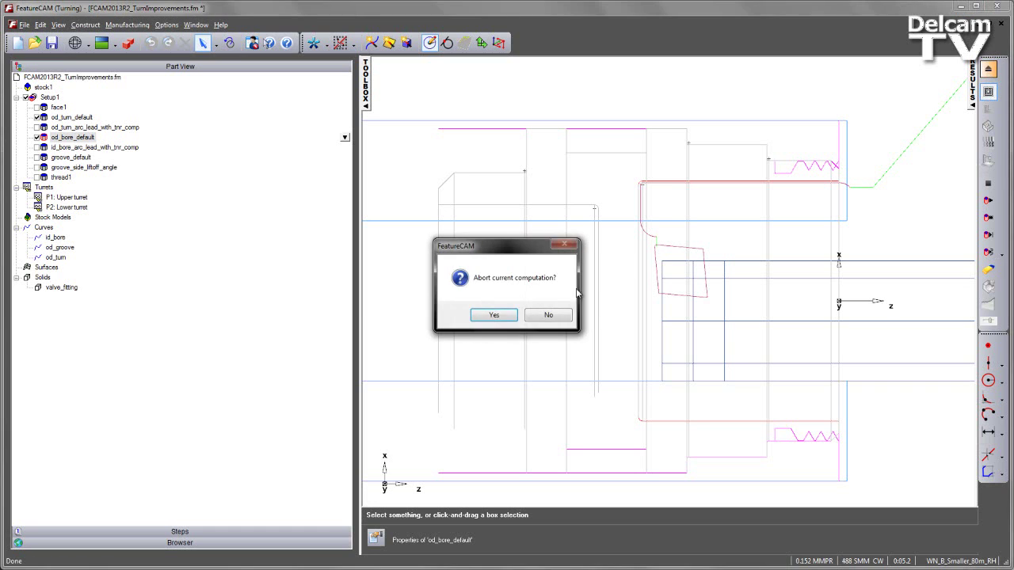
pyautogui.click(497, 316)
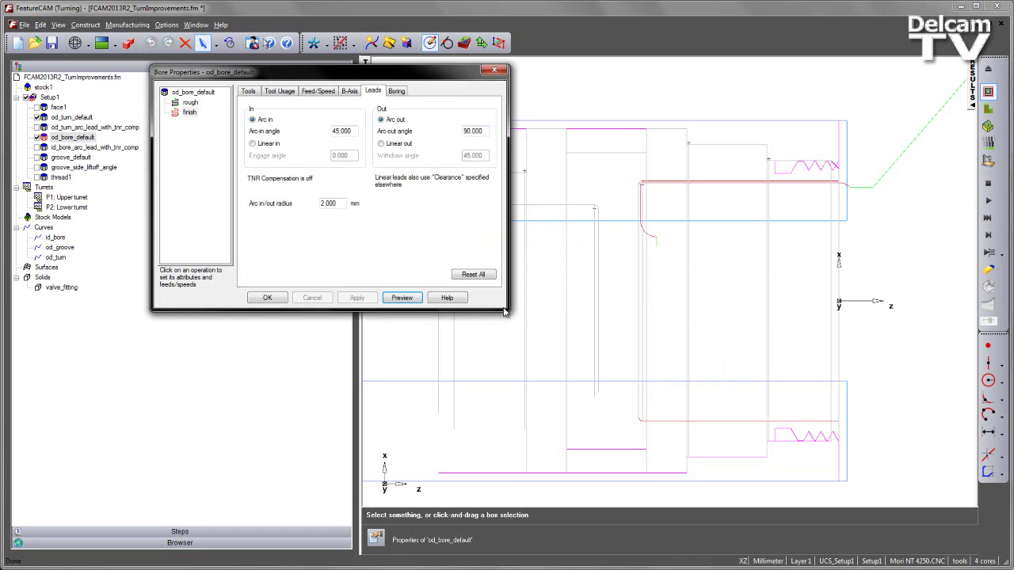
# Set the bore finish operation's Clearance to 1 and apply the change.
pyautogui.click(398, 93)
pyautogui.click(293, 123)
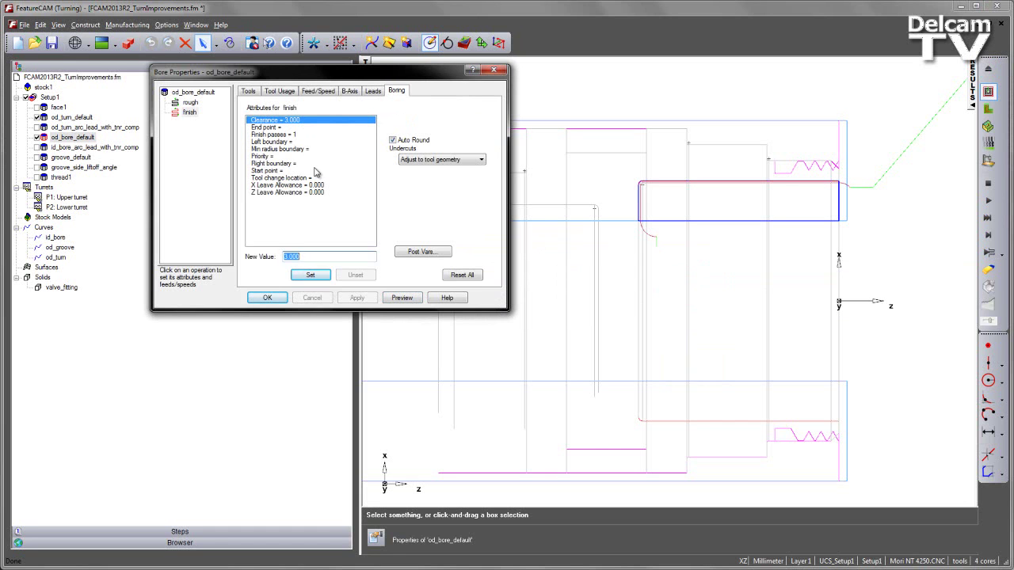
pyautogui.click(310, 275)
pyautogui.click(357, 298)
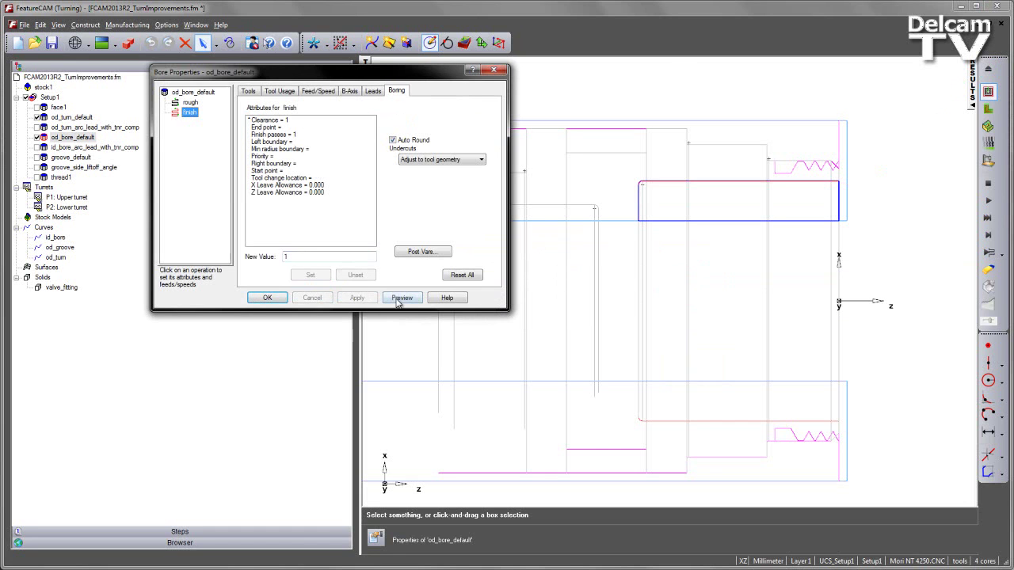
# Step through the bore finish preview with the 1 mm clearance, and abort the computation at the end.
pyautogui.click(402, 297)
pyautogui.click(989, 235)
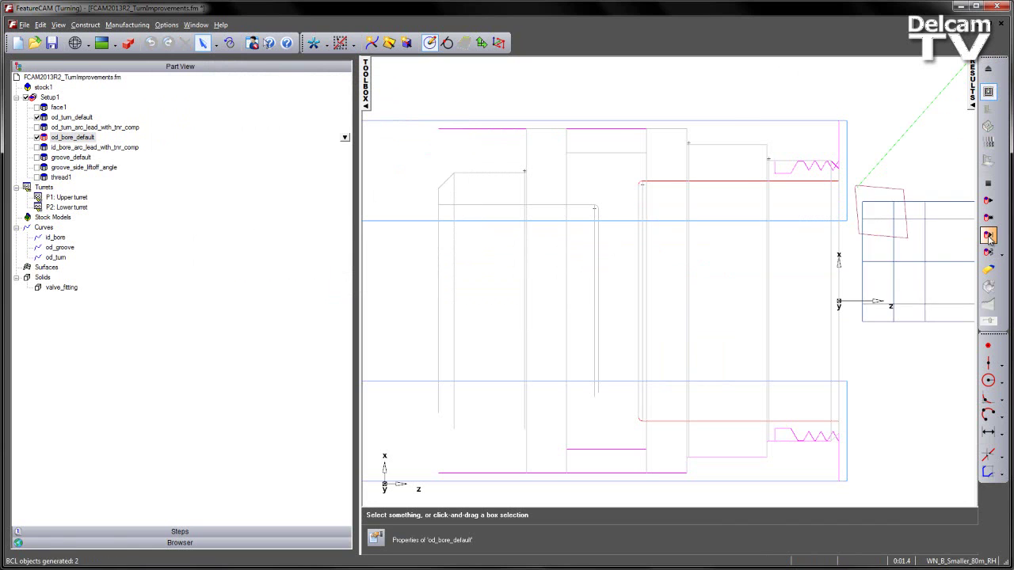
pyautogui.click(989, 235)
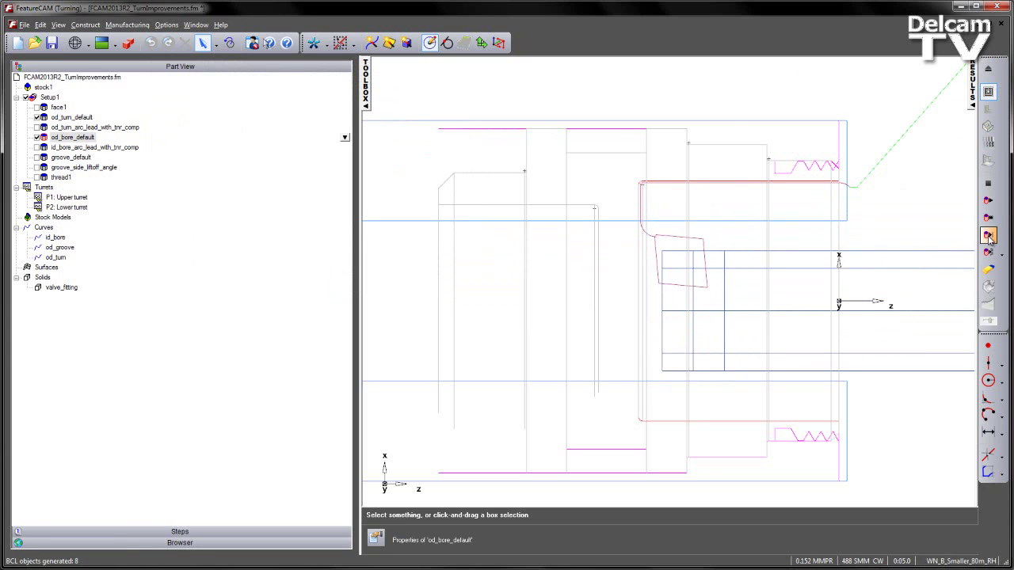
pyautogui.click(989, 236)
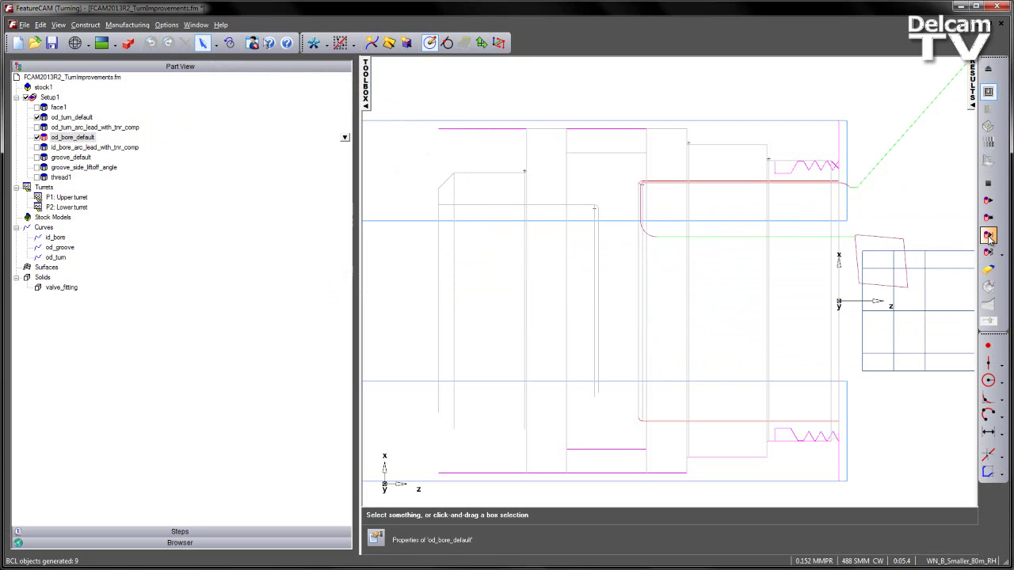
pyautogui.click(988, 183)
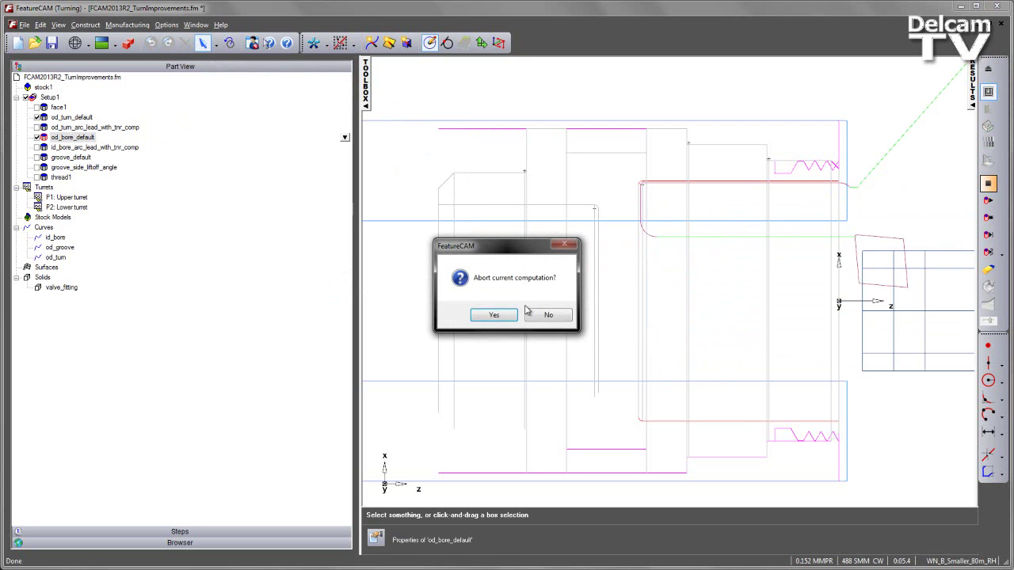
pyautogui.press('Return')
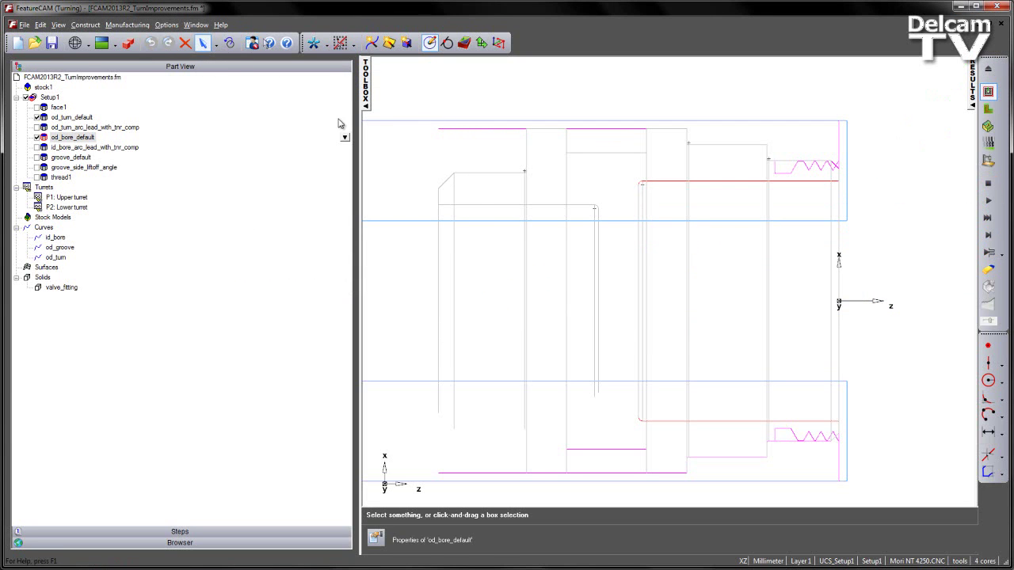
# Include face1 in Setup1 and run a 3D simulation of the facing and OD rough turning operations.
pyautogui.moveTo(788, 180); pyautogui.dragTo(929, 152, button='middle')
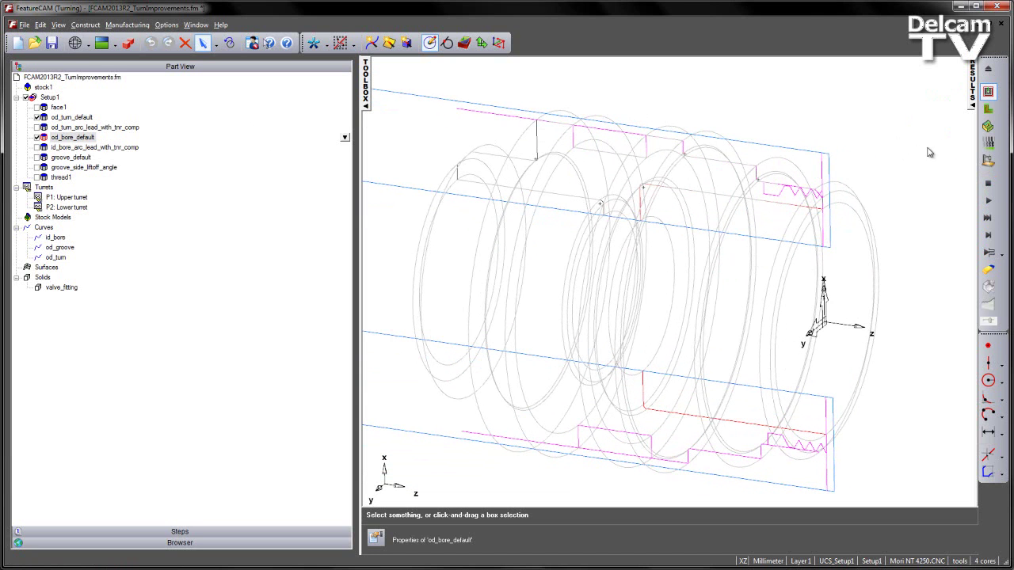
pyautogui.click(988, 126)
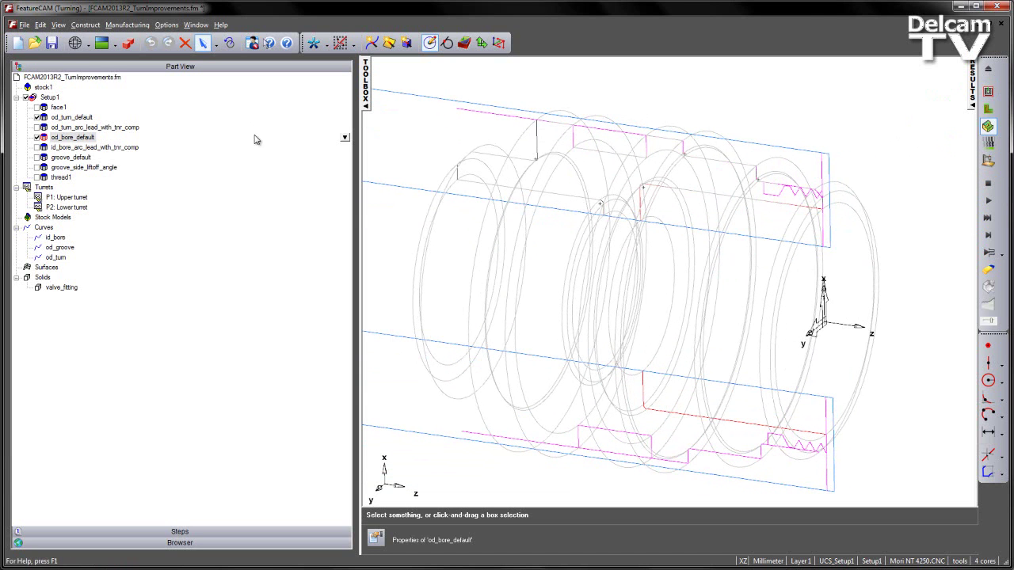
pyautogui.click(37, 107)
pyautogui.click(988, 235)
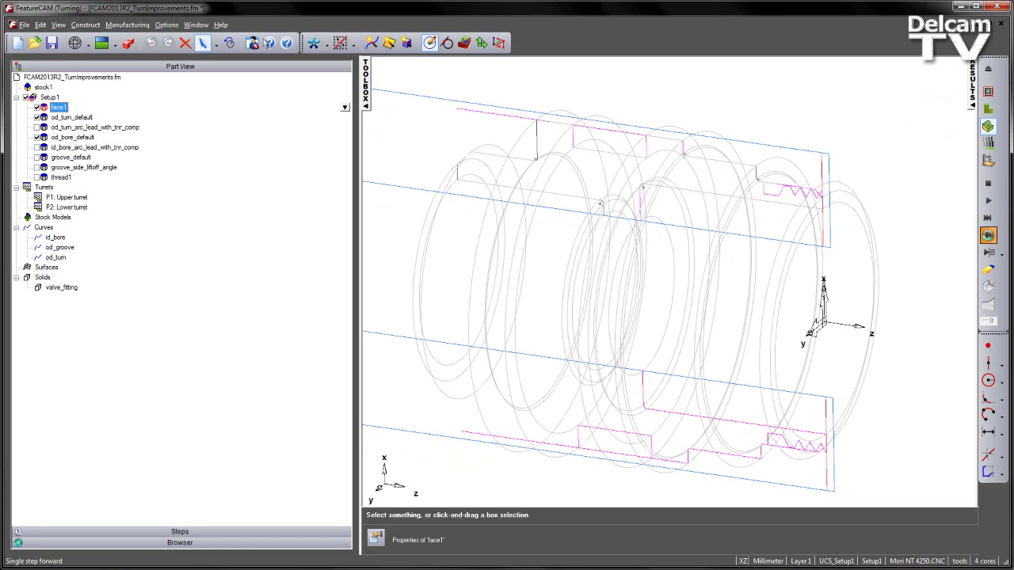
pyautogui.click(989, 236)
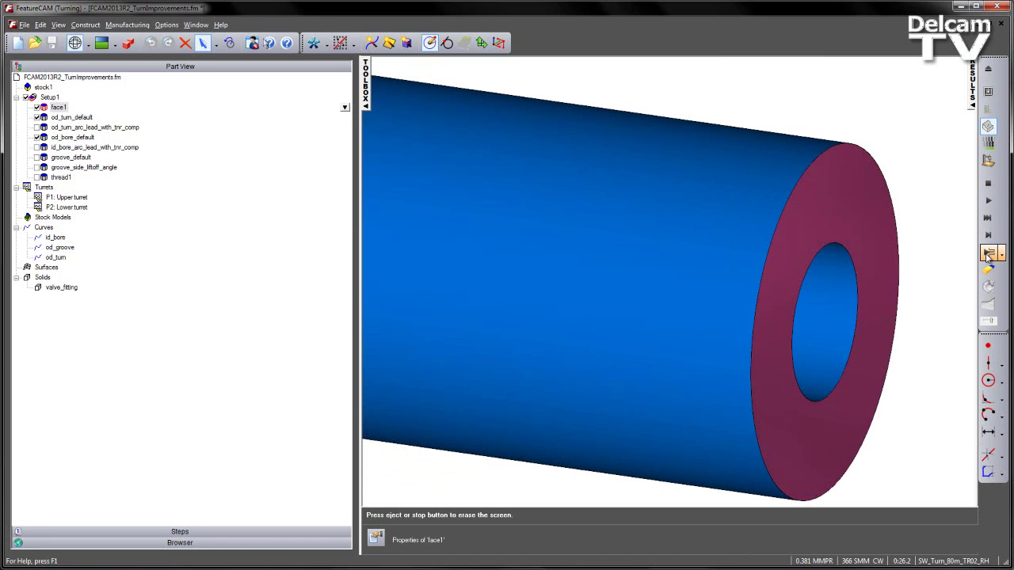
pyautogui.click(991, 253)
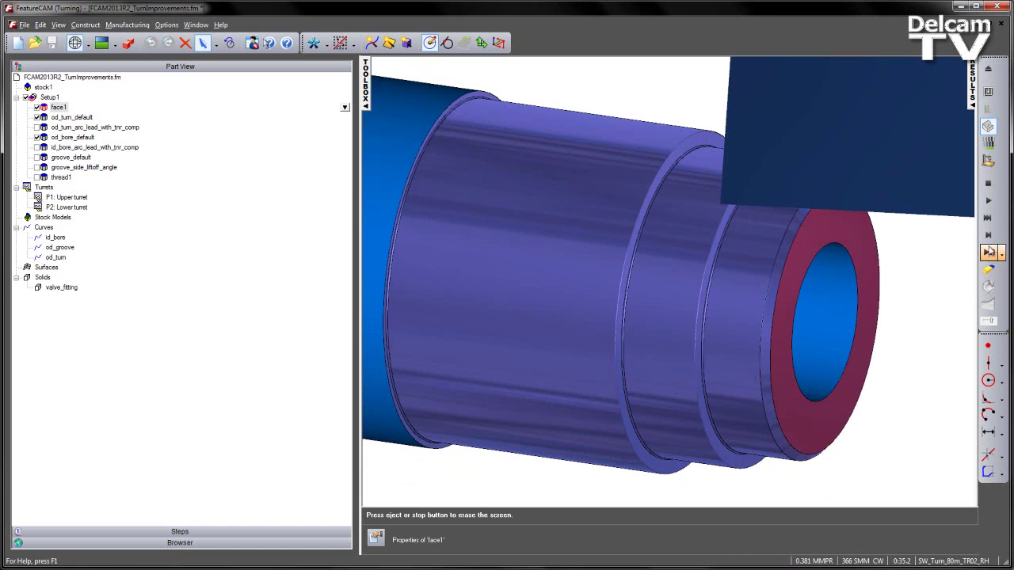
pyautogui.click(990, 251)
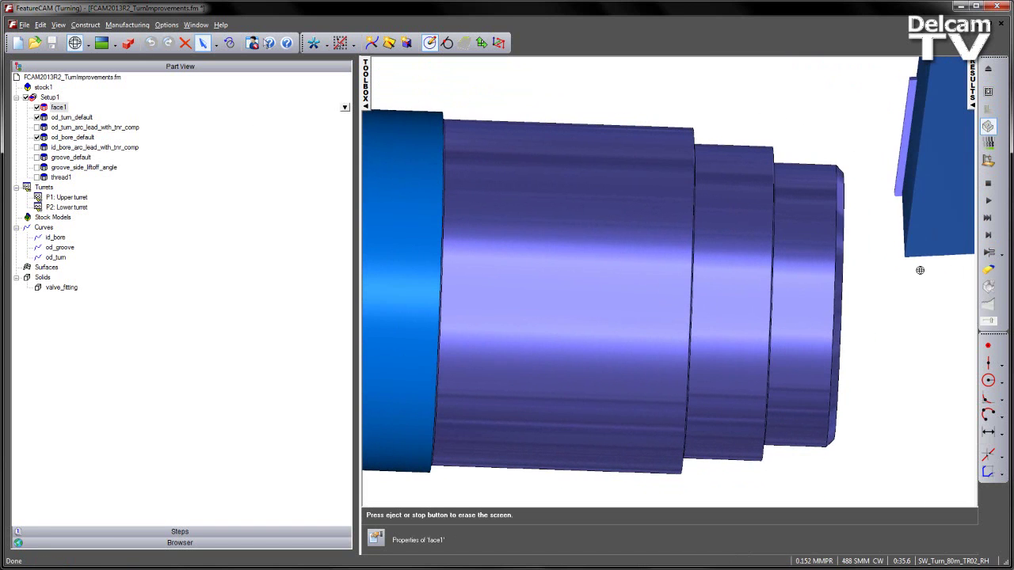
# Step the 3D simulation through the OD turn finish pass and its arc lead-out, and continue into boring.
pyautogui.click(989, 236)
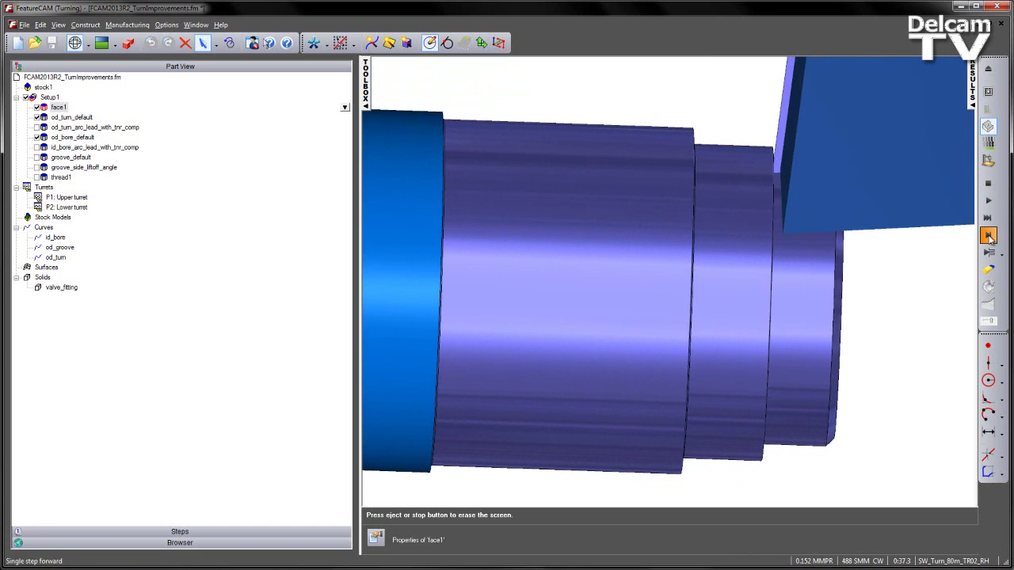
pyautogui.click(989, 235)
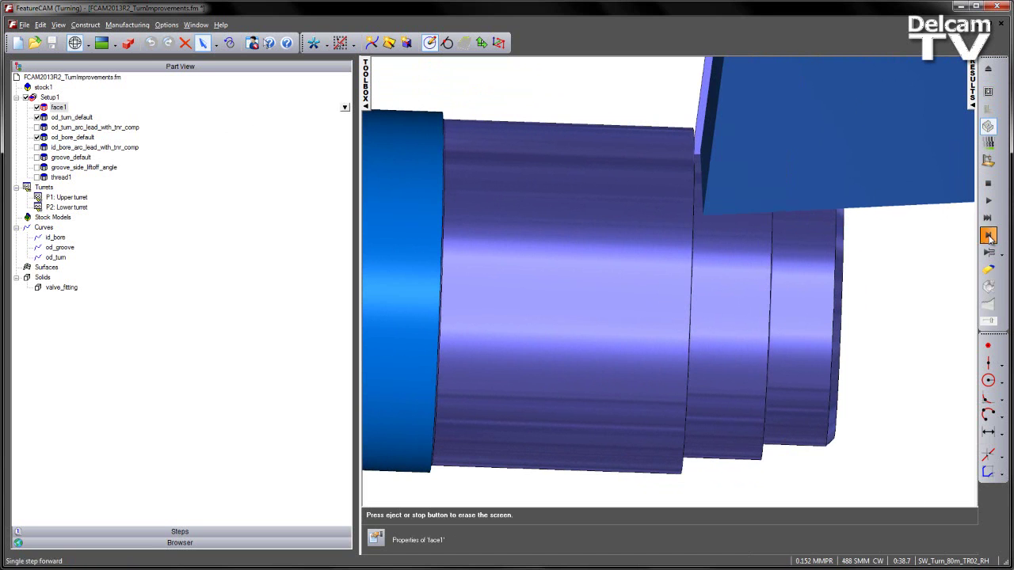
pyautogui.click(989, 235)
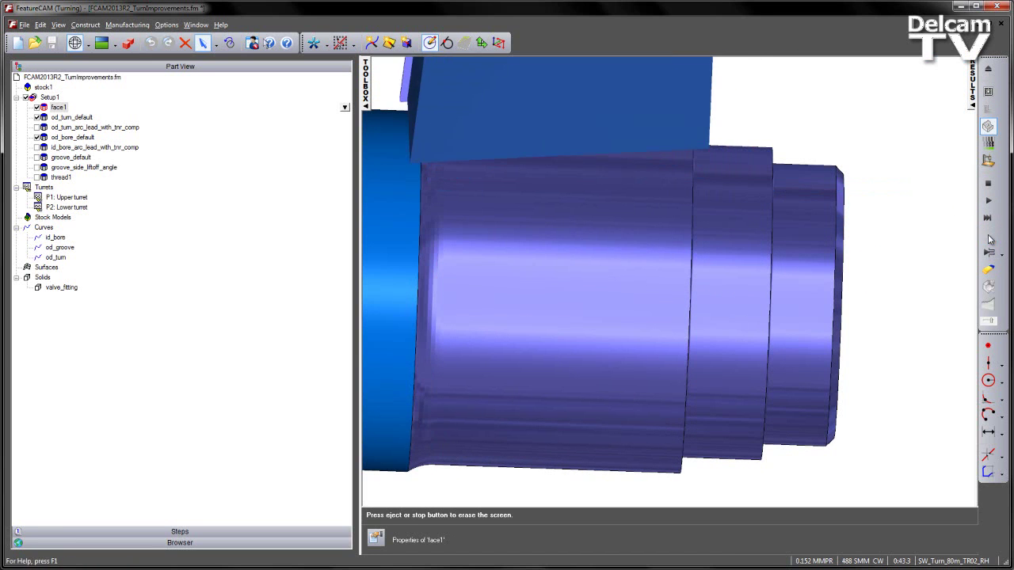
pyautogui.click(989, 236)
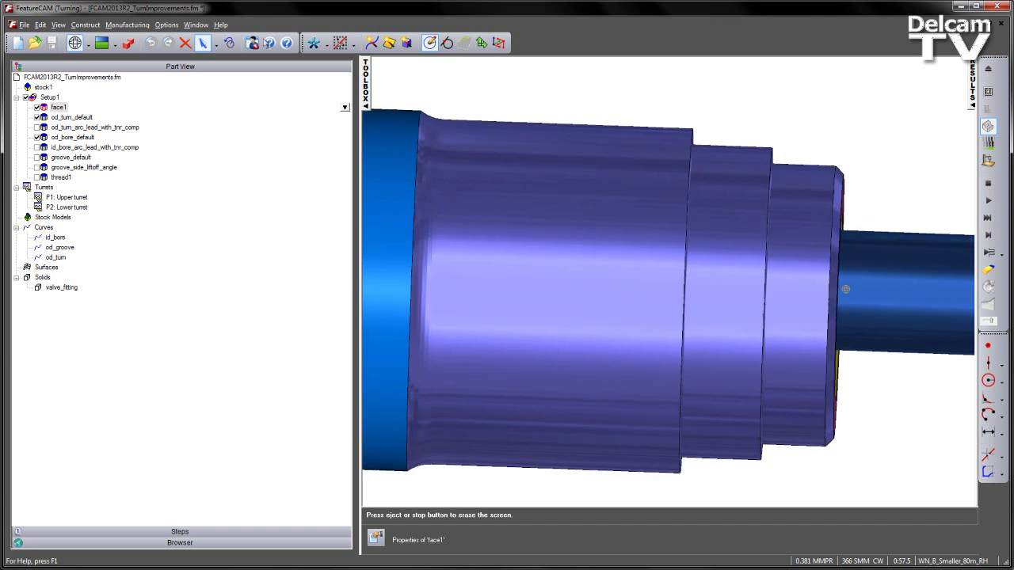
# Simulate the boring operations in 3D, inspect the machined bore, and stop the simulation to clear the result.
pyautogui.moveTo(846, 289)
pyautogui.mouseDown(button='middle')
pyautogui.moveTo(736, 296)
pyautogui.moveTo(865, 290)
pyautogui.mouseUp(button='middle')
pyautogui.click(988, 235)
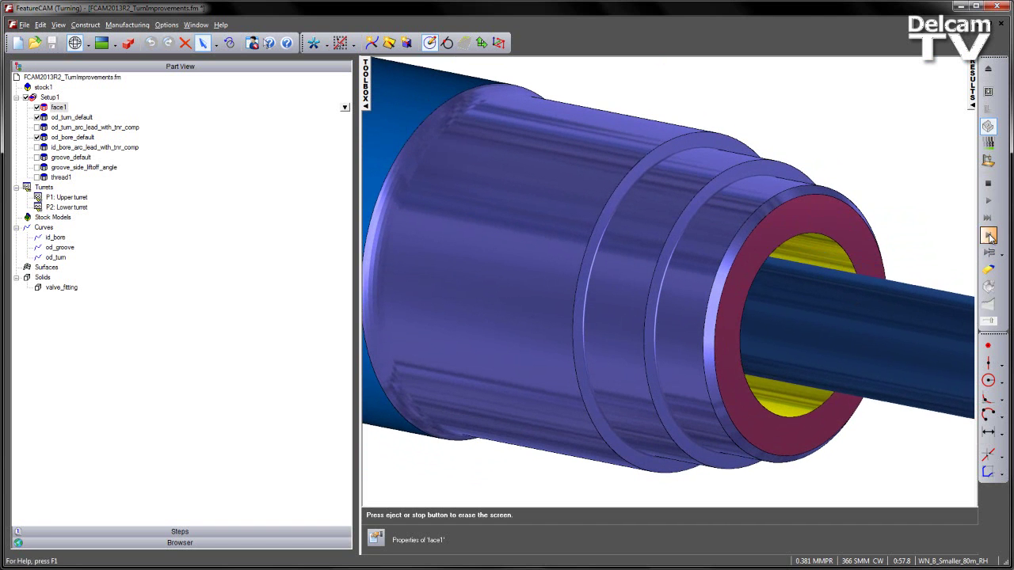
pyautogui.click(989, 236)
pyautogui.moveTo(762, 297); pyautogui.dragTo(793, 297, button='middle')
pyautogui.click(988, 183)
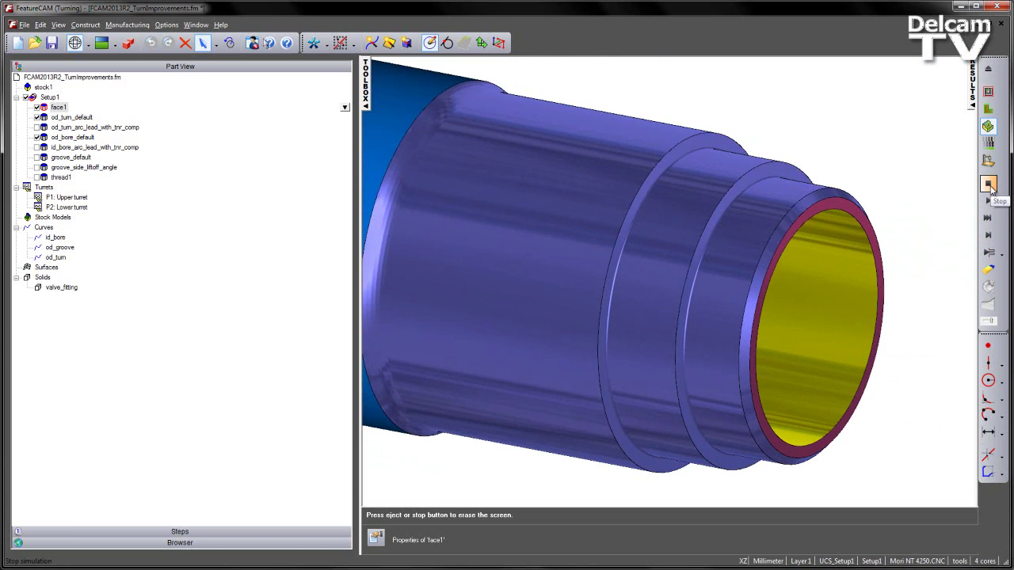
pyautogui.click(989, 186)
pyautogui.click(895, 226)
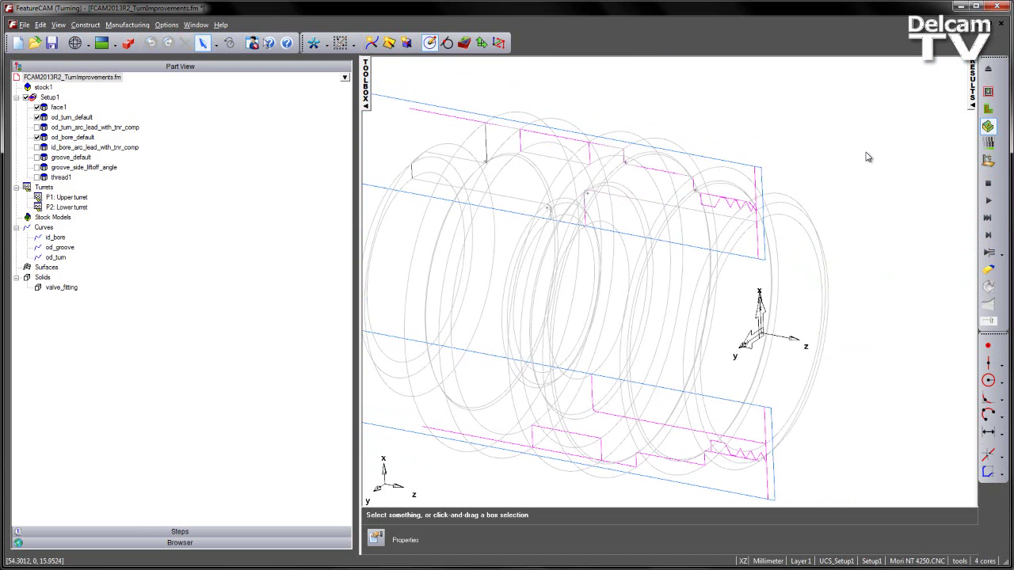
# Exclude od_bore_default, od_turn_default and face1 from Setup1, and include groove_default instead.
pyautogui.hotkey('ctrl', '2')
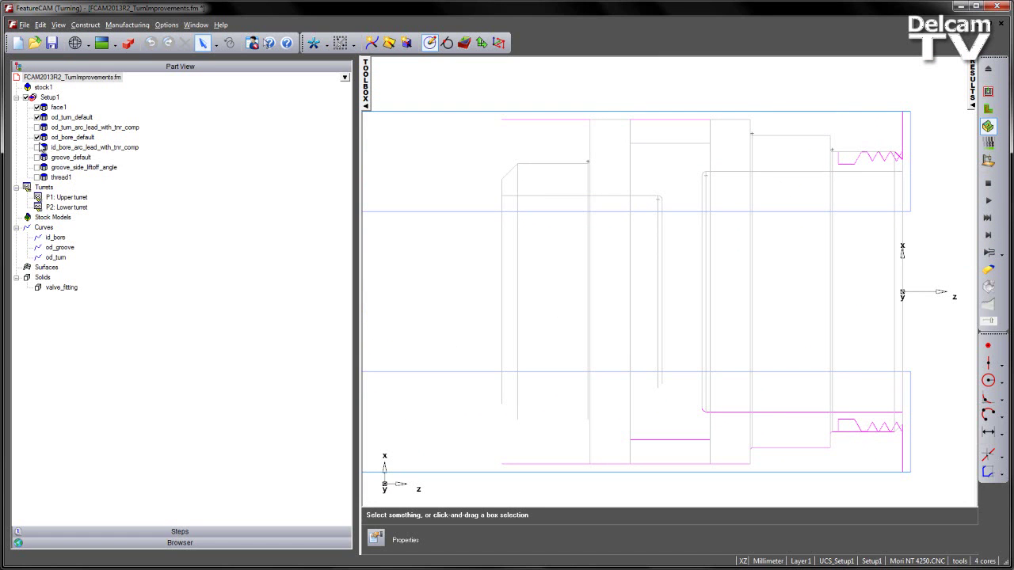
pyautogui.click(38, 137)
pyautogui.click(39, 118)
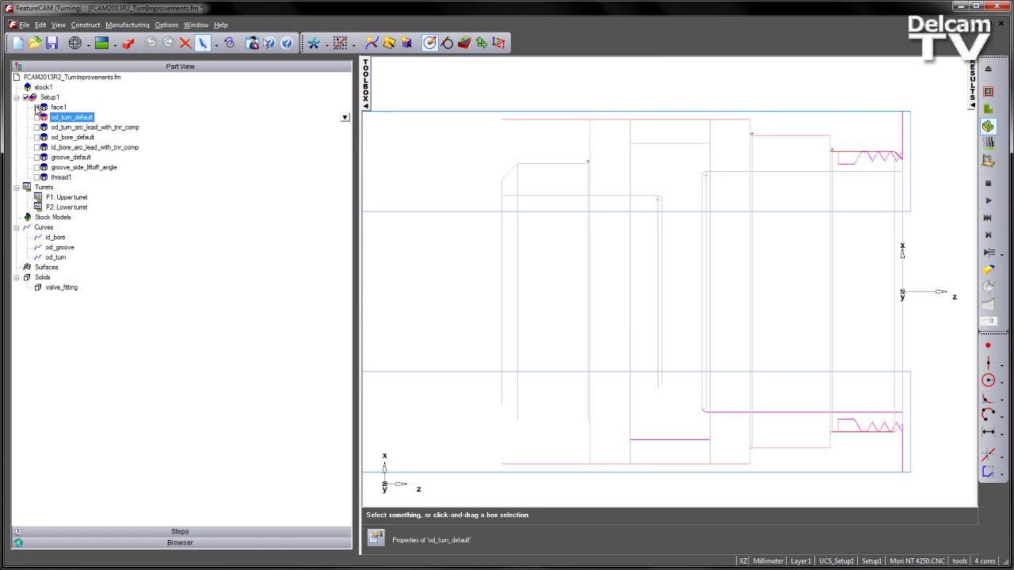
pyautogui.click(36, 107)
pyautogui.click(36, 158)
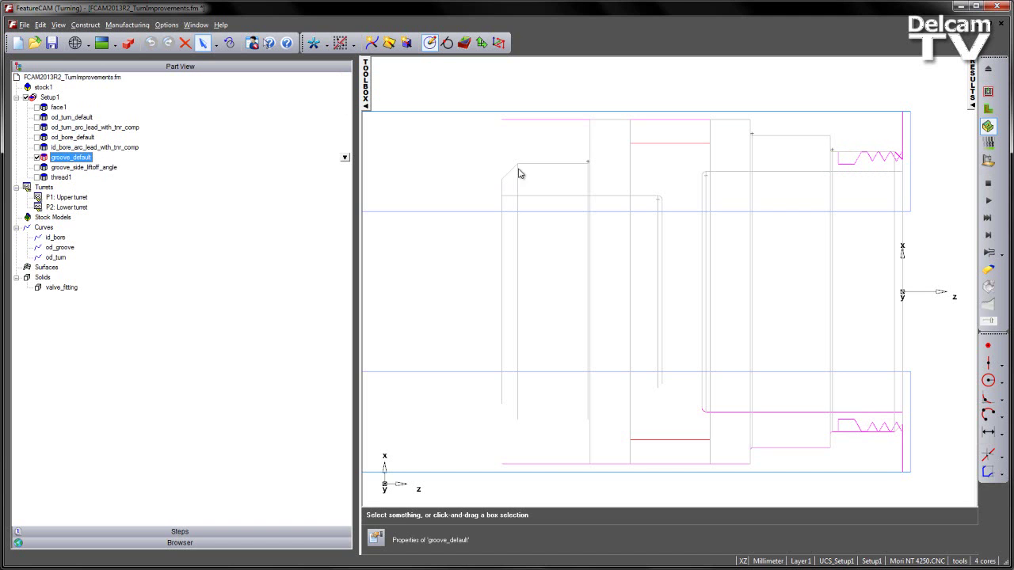
# Preview the groove_default toolpath from its properties and single-step through the first roughing plunges and retracts.
pyautogui.scroll(5, 536, 220)
pyautogui.doubleClick(71, 158)
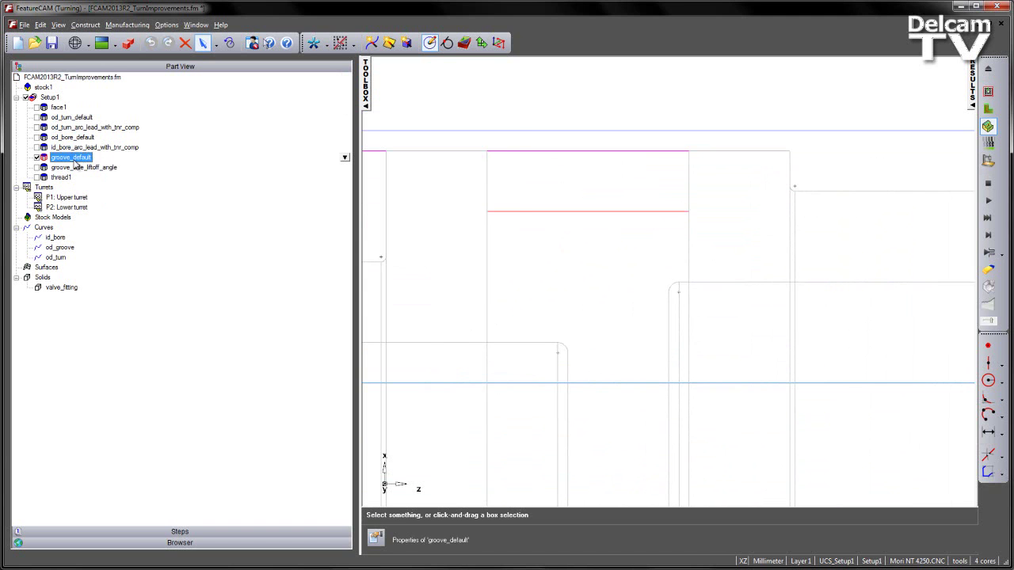
pyautogui.click(402, 298)
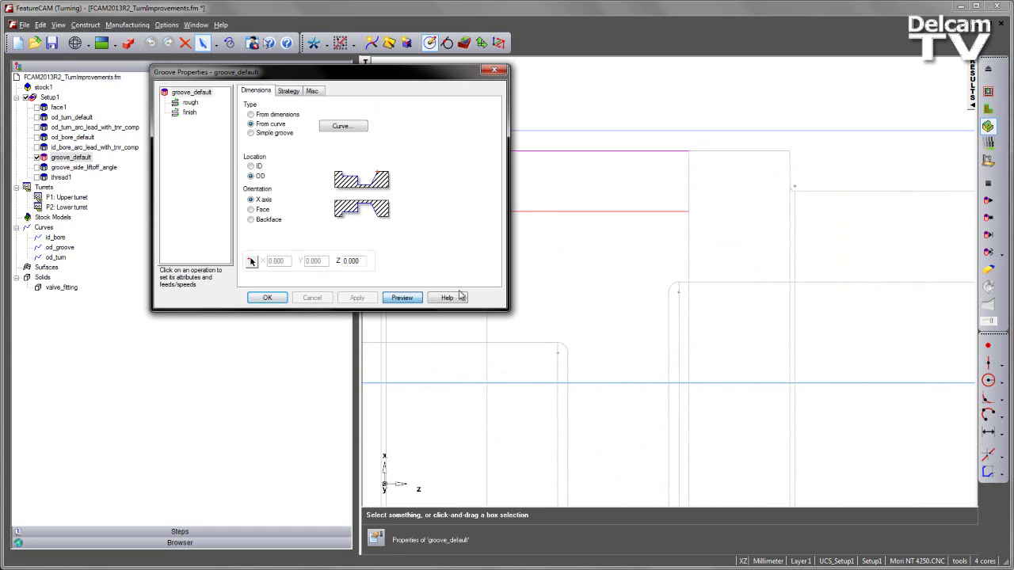
pyautogui.click(989, 235)
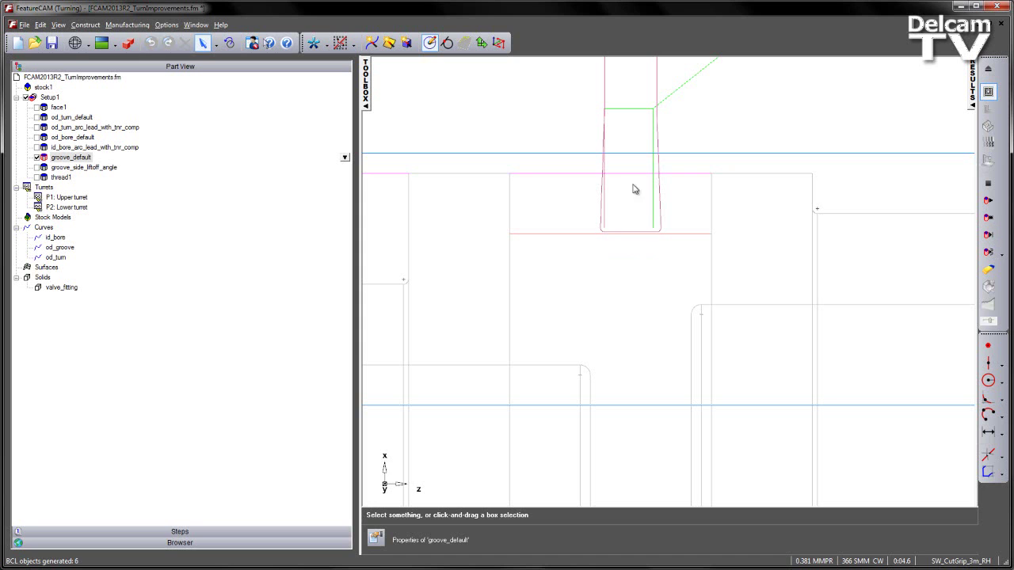
pyautogui.click(988, 235)
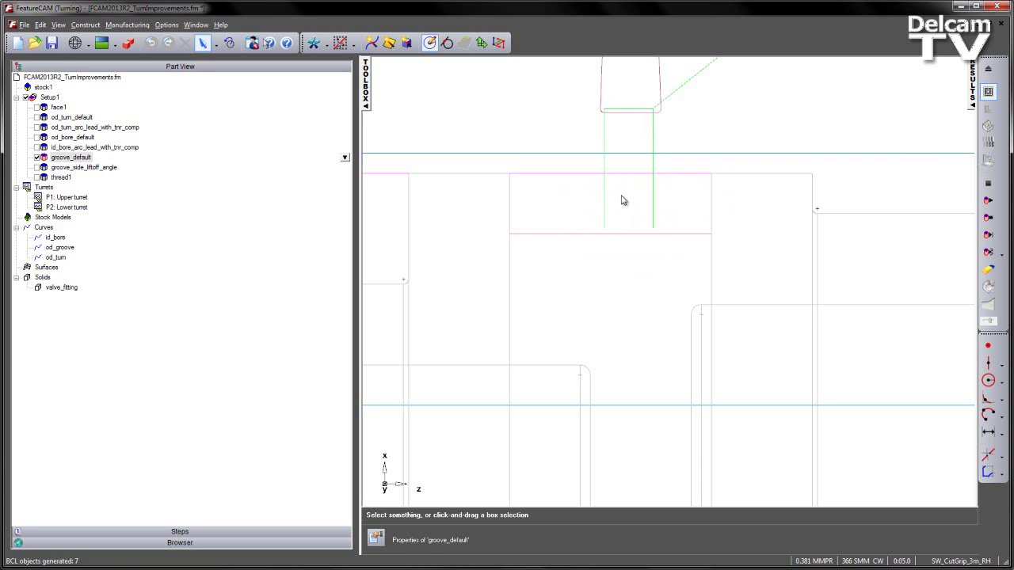
pyautogui.click(989, 235)
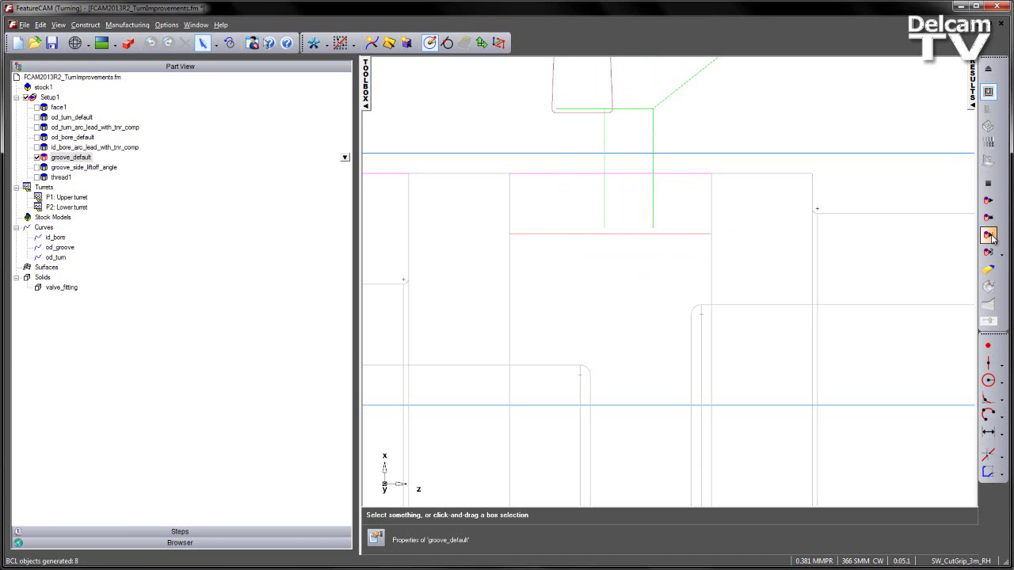
pyautogui.click(989, 235)
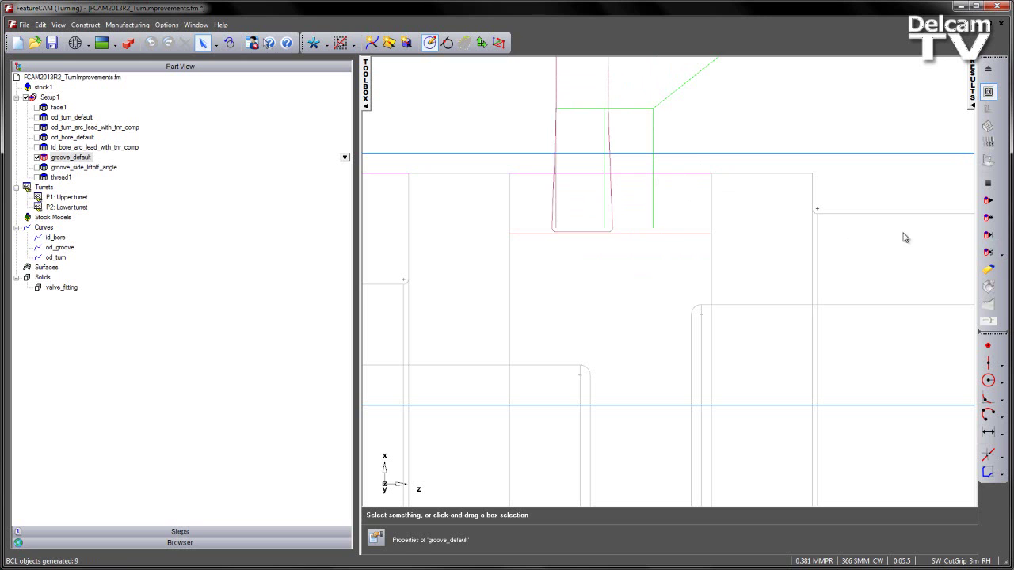
# Step the groove preview through the last roughing plunge and its retract, and abort the computation.
pyautogui.click(990, 238)
pyautogui.click(993, 241)
pyautogui.click(994, 241)
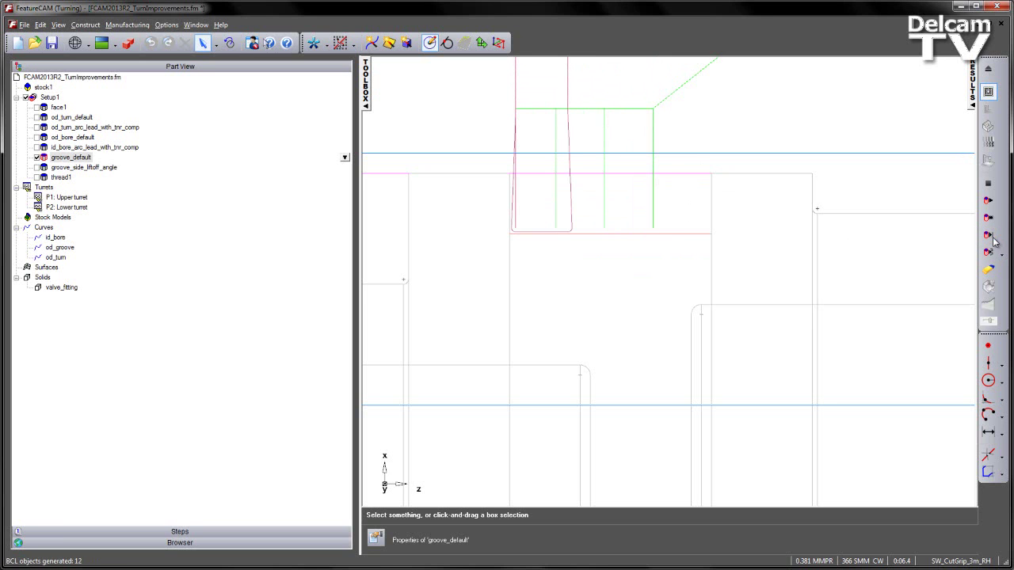
pyautogui.click(993, 241)
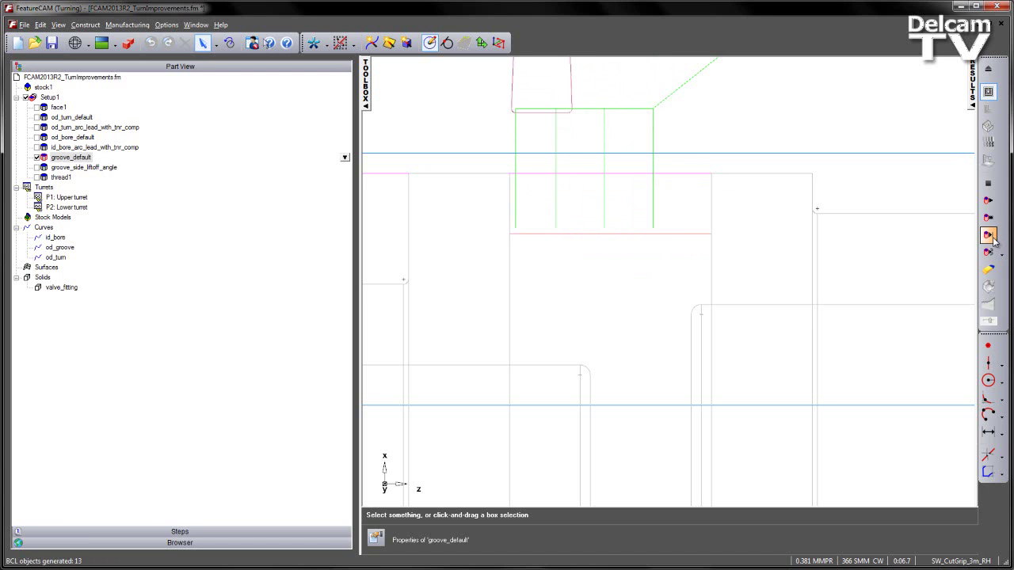
pyautogui.press('Escape')
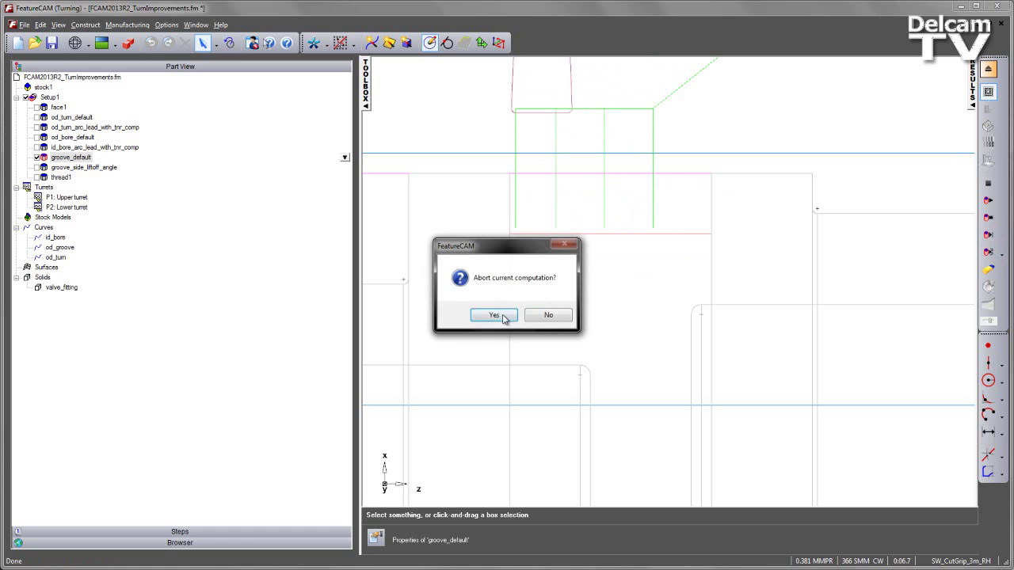
pyautogui.click(494, 315)
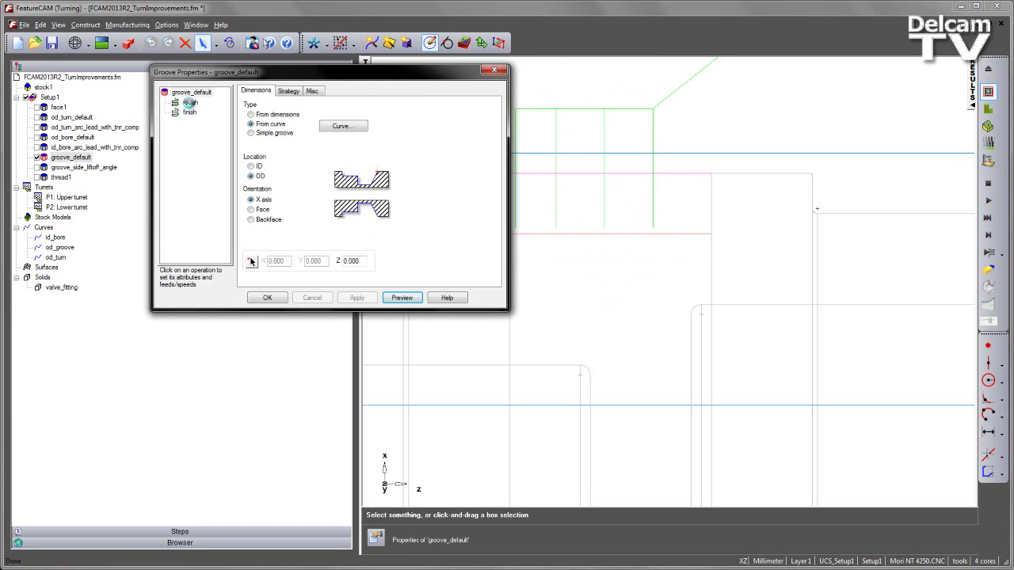
# Set the groove's rough operation to a side liftoff angle of 45 and a side liftoff distance of 2, and apply.
pyautogui.click(191, 103)
pyautogui.click(352, 90)
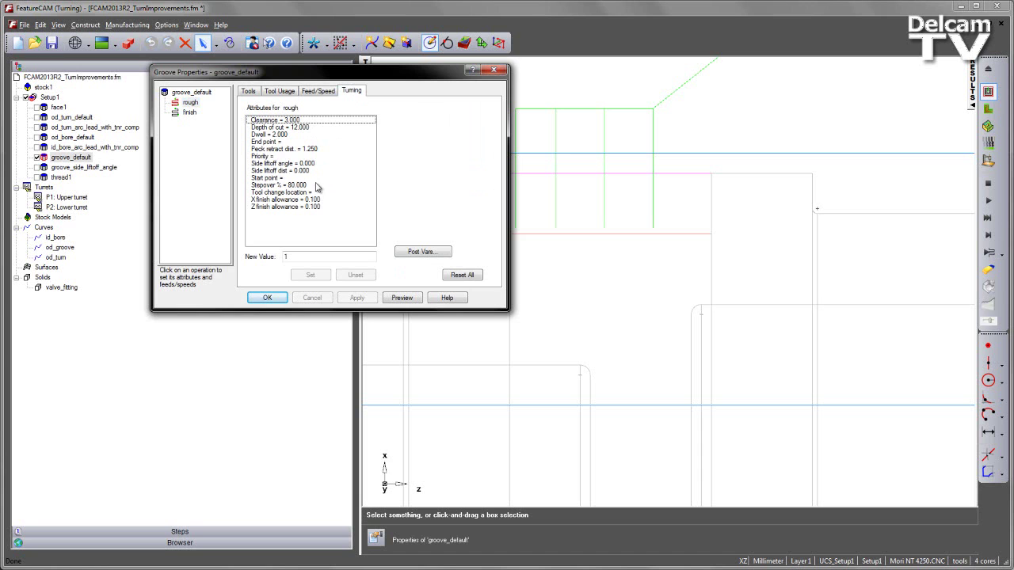
pyautogui.click(283, 164)
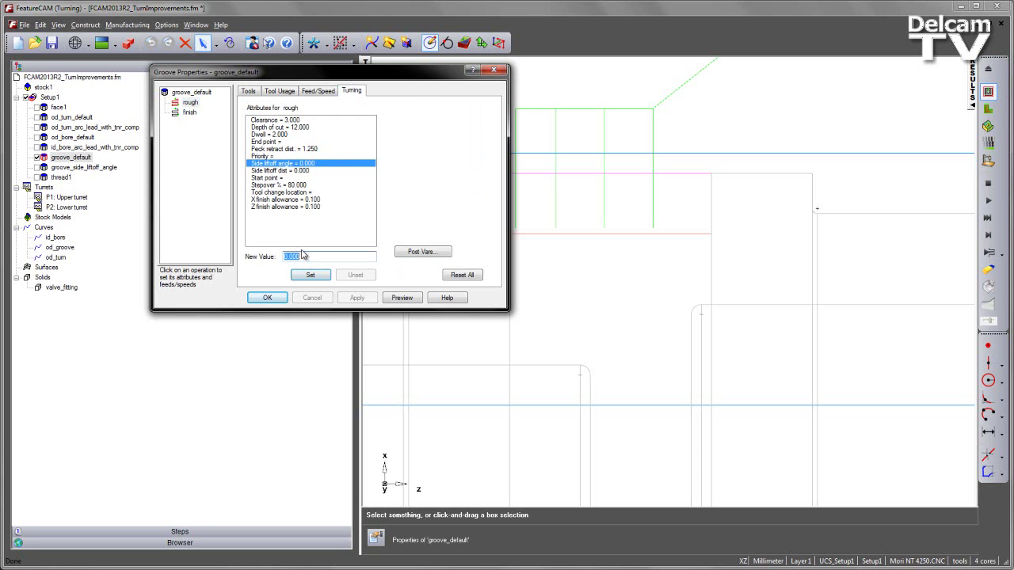
pyautogui.click(311, 275)
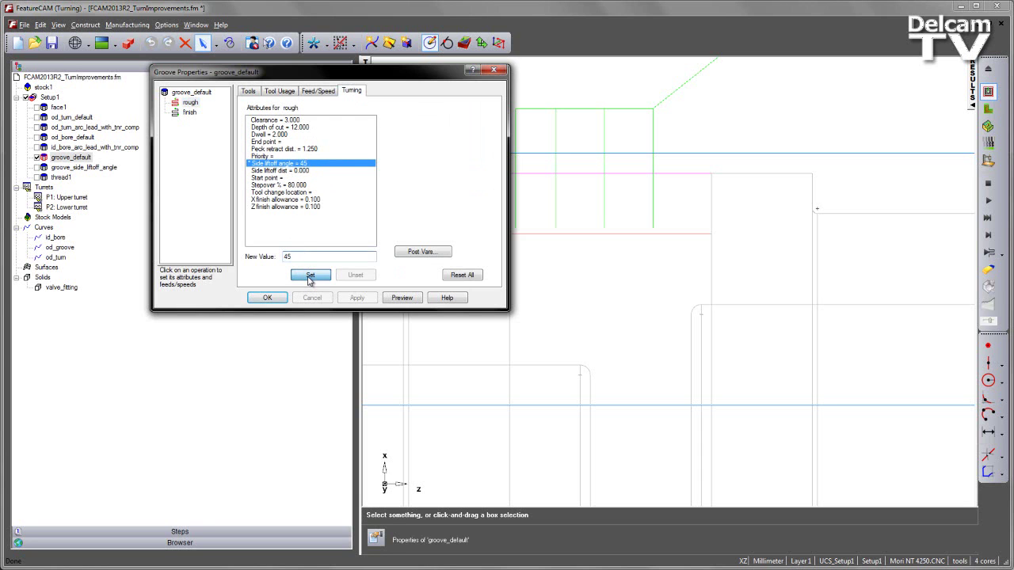
pyautogui.click(288, 171)
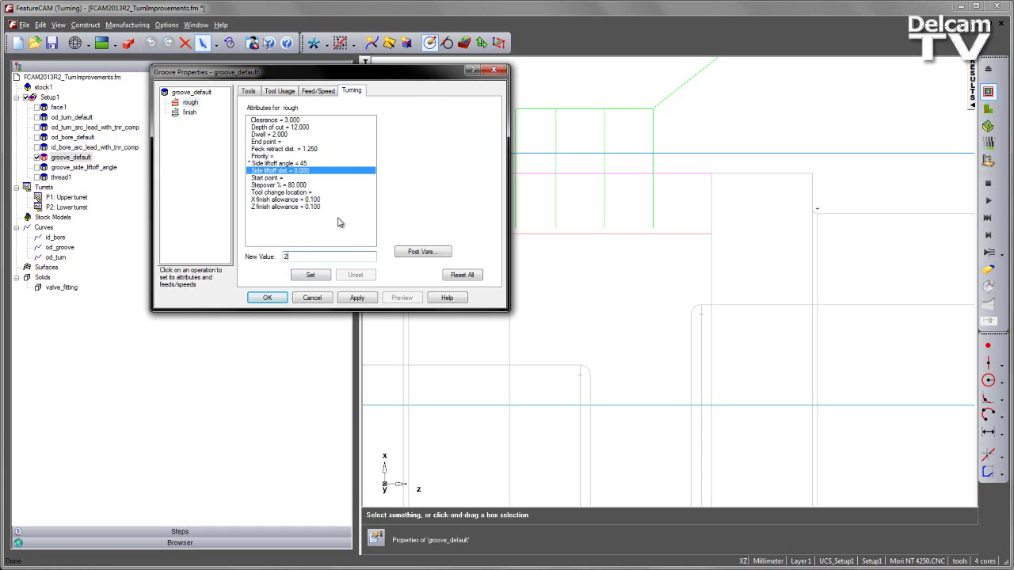
pyautogui.click(319, 276)
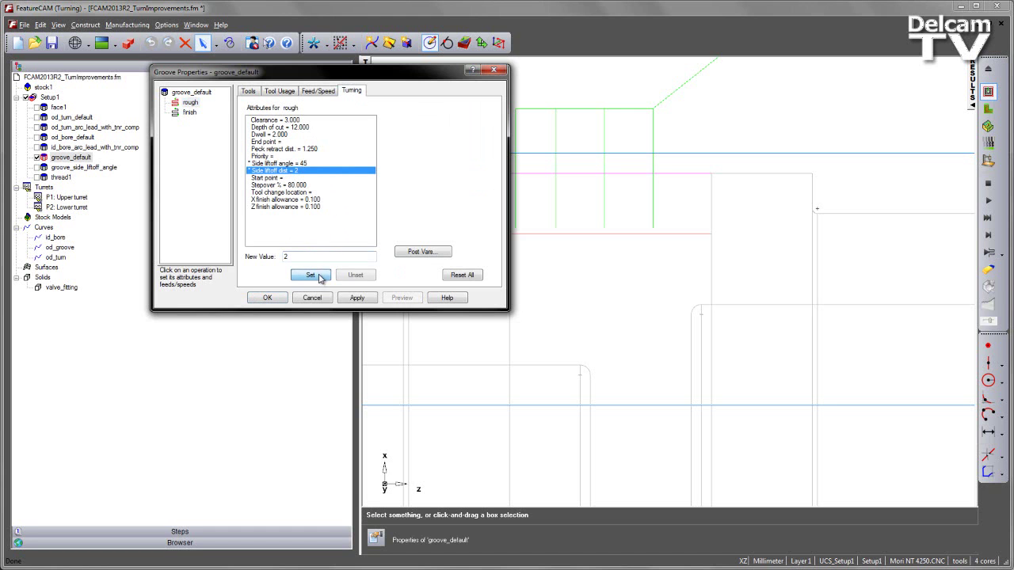
pyautogui.click(355, 298)
# Preview the groove with side liftoff and step through the first two plunges to examine the angled retract.
pyautogui.click(401, 298)
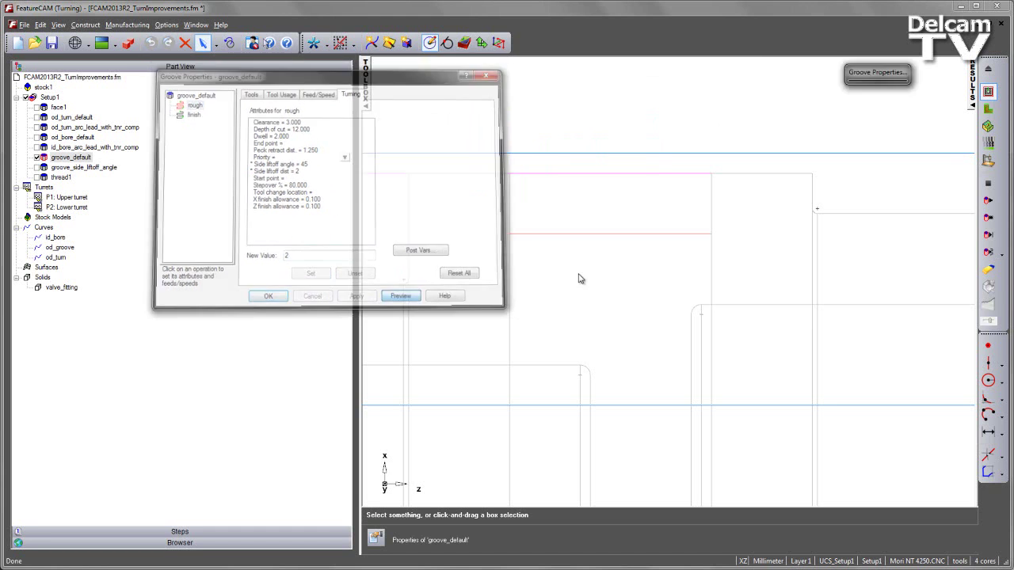
pyautogui.click(988, 235)
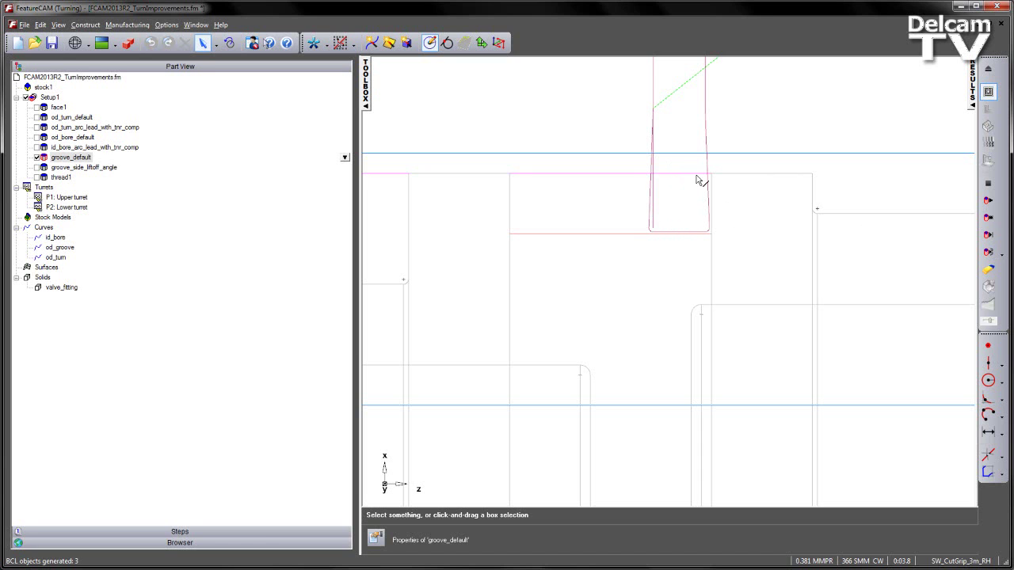
pyautogui.click(989, 235)
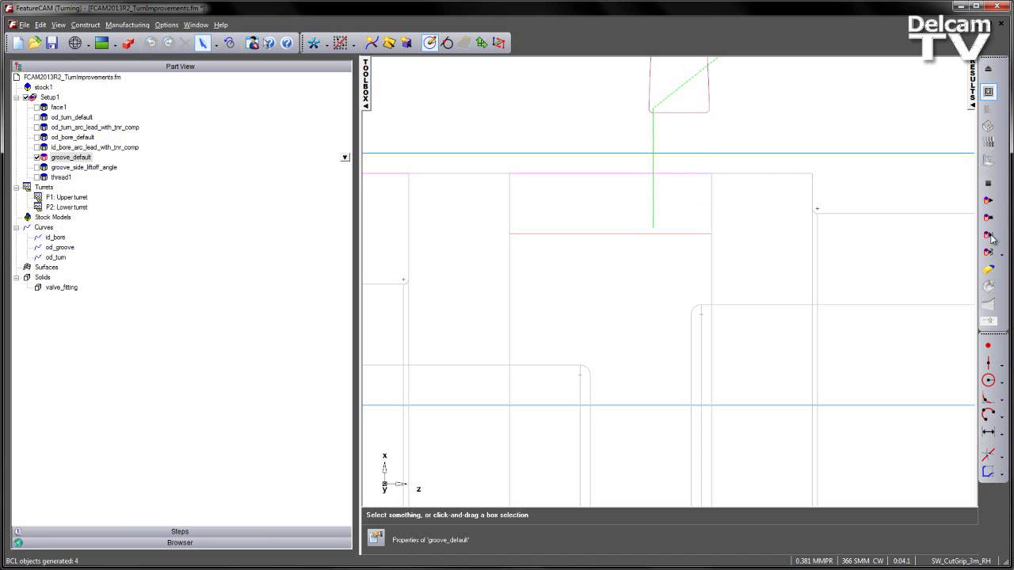
pyautogui.click(989, 235)
pyautogui.click(990, 235)
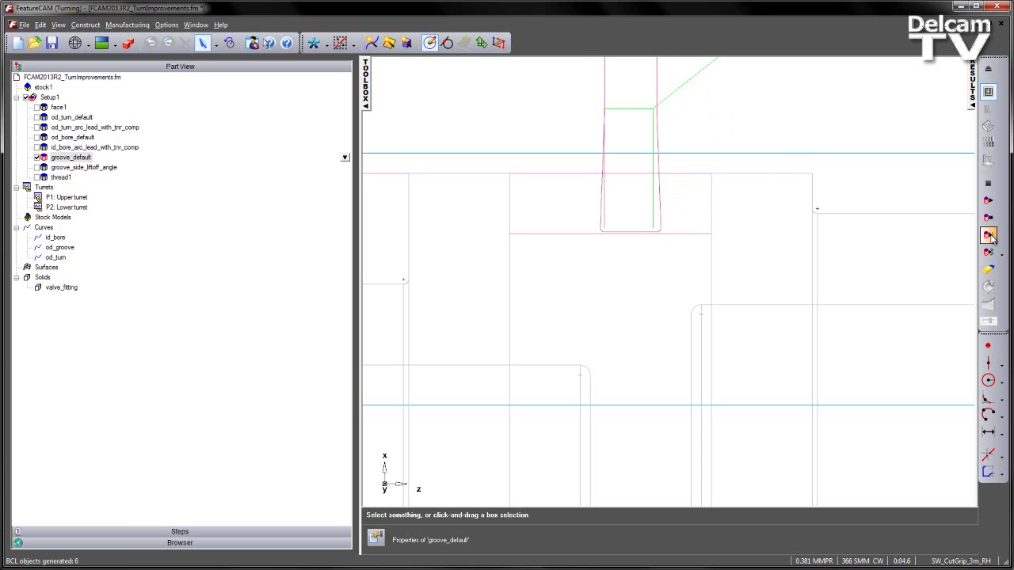
pyautogui.click(989, 235)
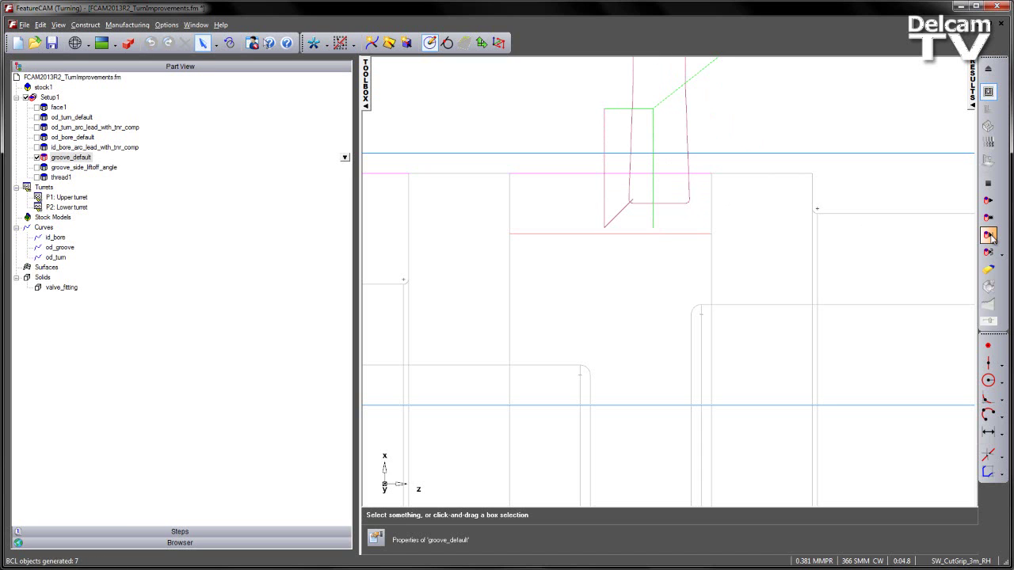
pyautogui.click(989, 235)
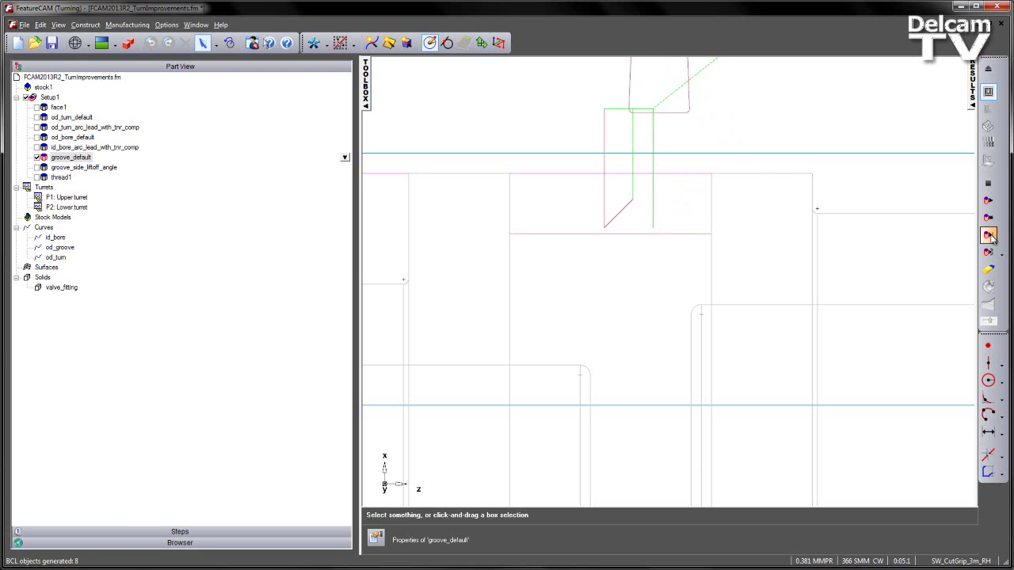
# Step through the remaining plunges and angled liftoffs, abort the preview, and accept the groove properties.
pyautogui.click(991, 236)
pyautogui.click(991, 236)
pyautogui.click(991, 237)
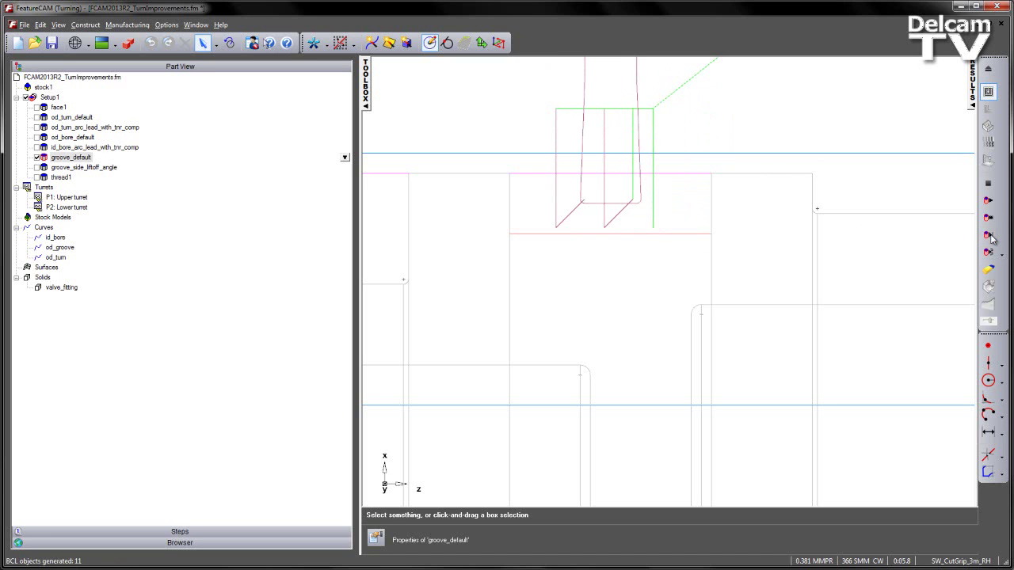
pyautogui.click(990, 237)
pyautogui.click(991, 237)
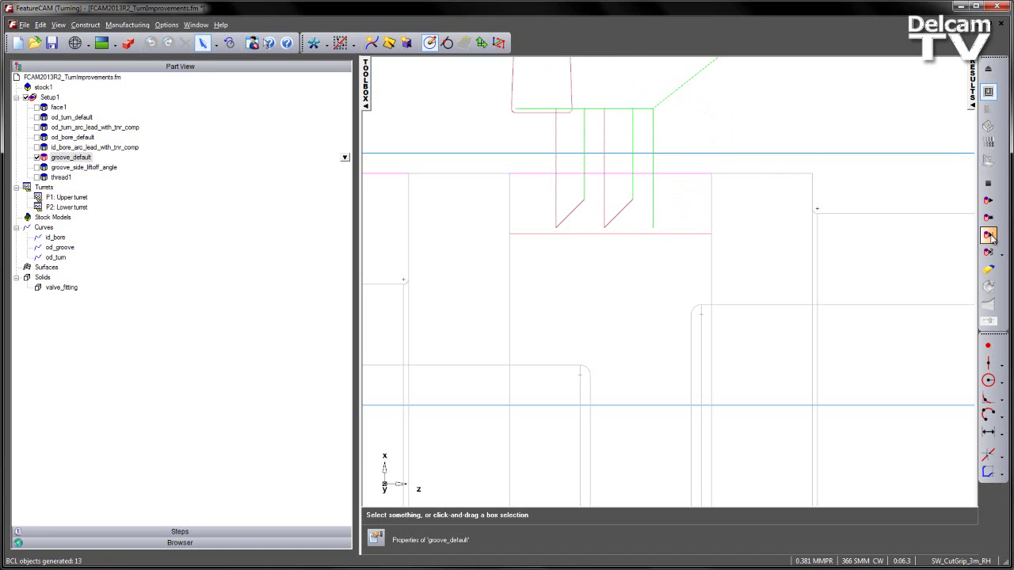
pyautogui.click(991, 237)
pyautogui.click(991, 237)
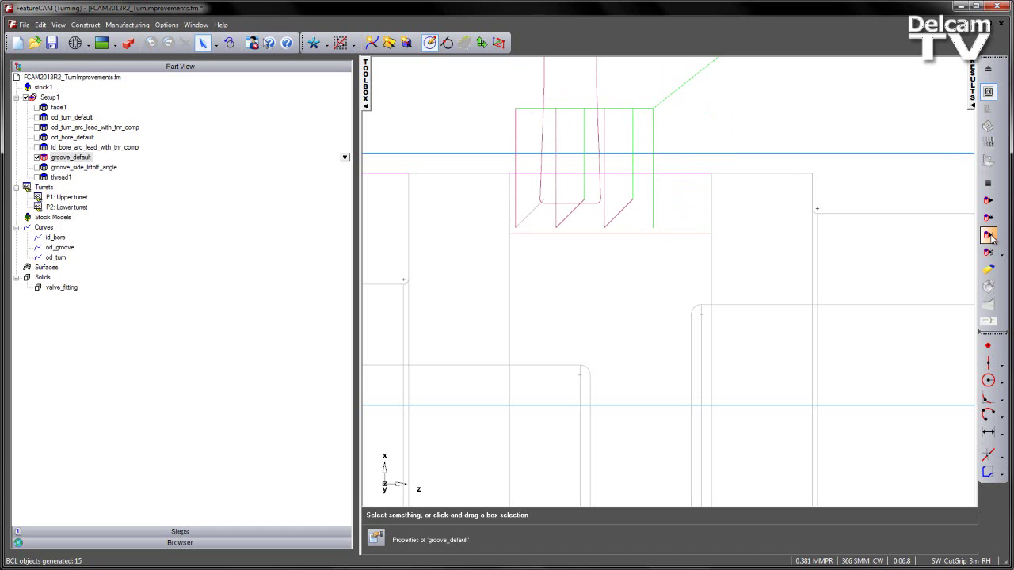
pyautogui.click(991, 237)
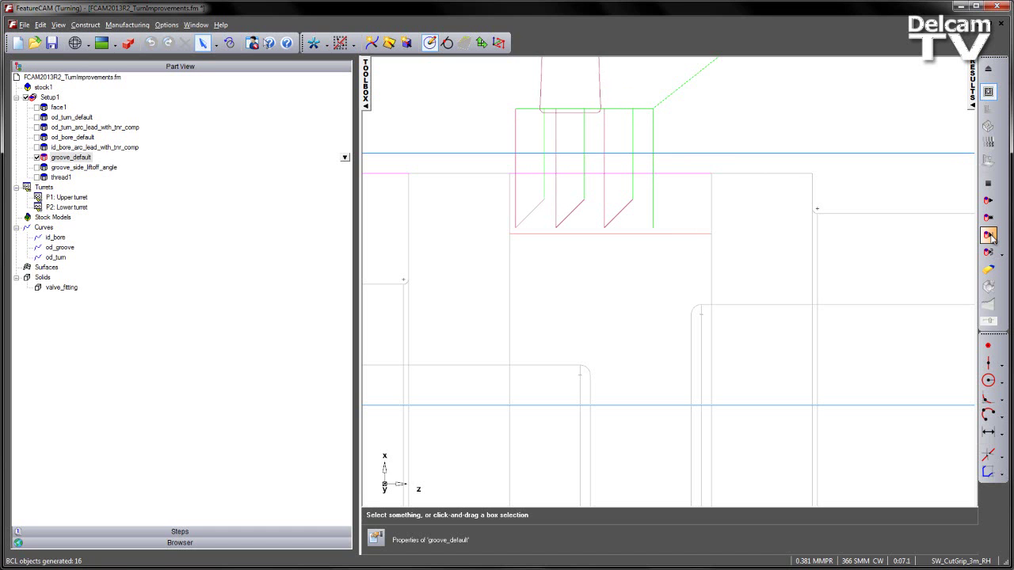
pyautogui.click(989, 69)
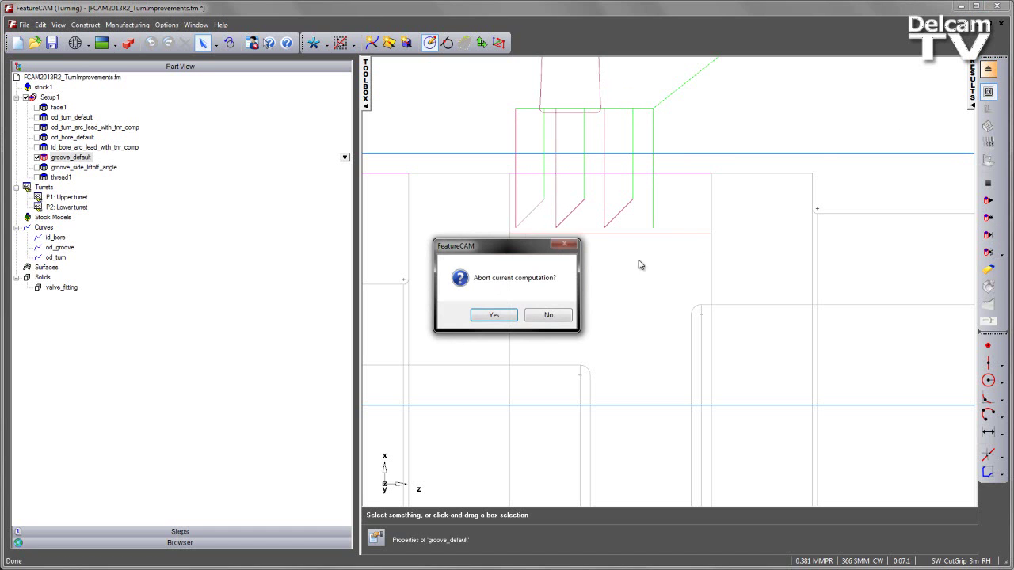
pyautogui.click(494, 315)
pyautogui.click(267, 300)
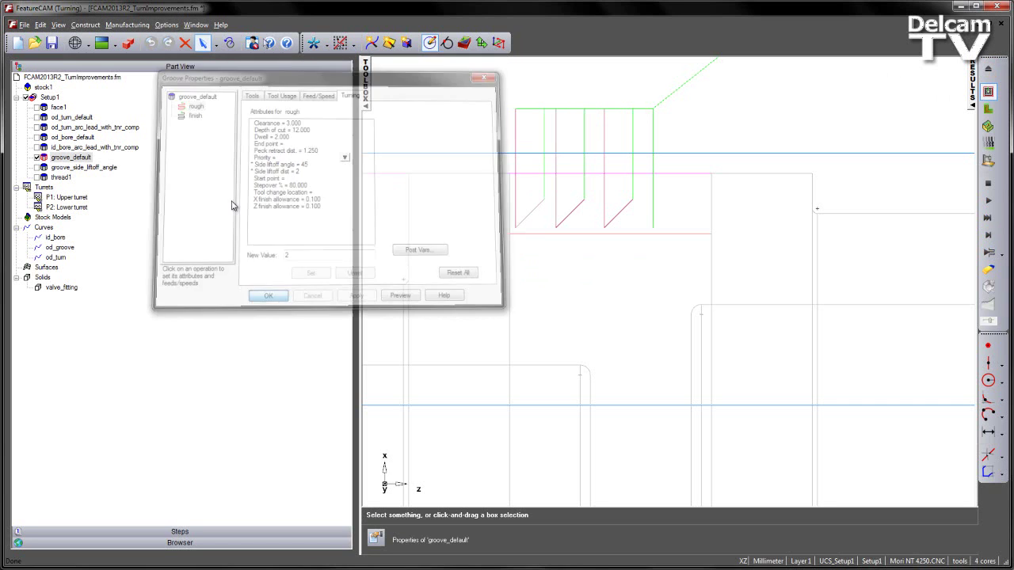
# Include face1, od_turn_default, od_bore_default and thread1 in Setup1 alongside the groove.
pyautogui.click(36, 117)
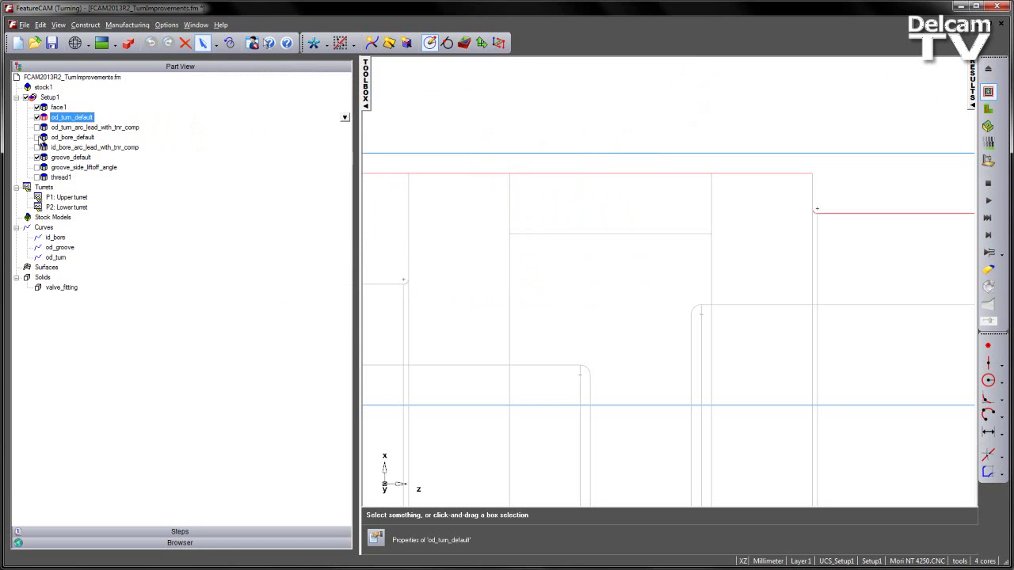
pyautogui.click(36, 137)
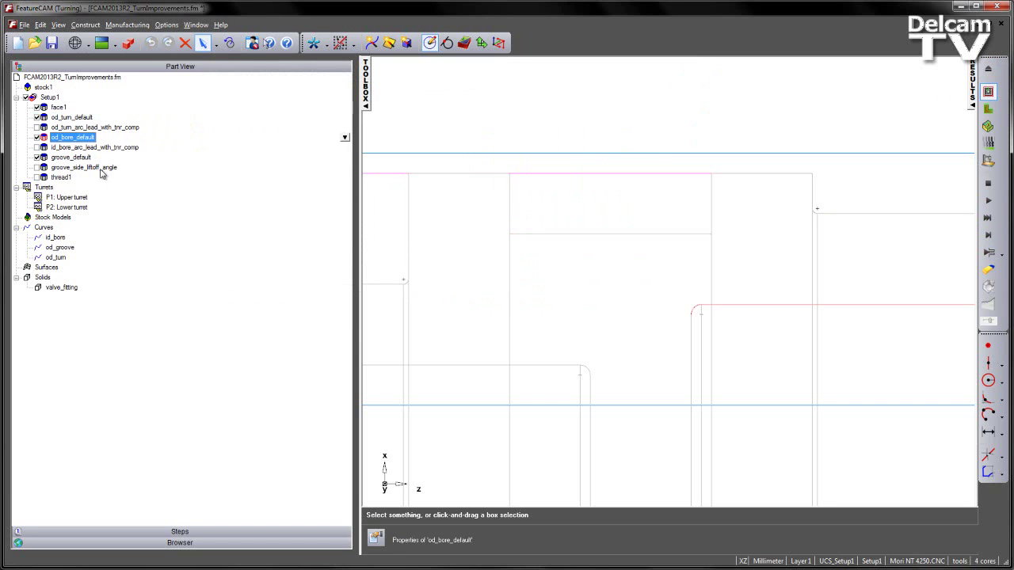
pyautogui.click(36, 177)
# Run a 3D simulation of all included Setup1 operations in an angled view of the part.
pyautogui.moveTo(645, 176); pyautogui.dragTo(691, 180, button='middle')
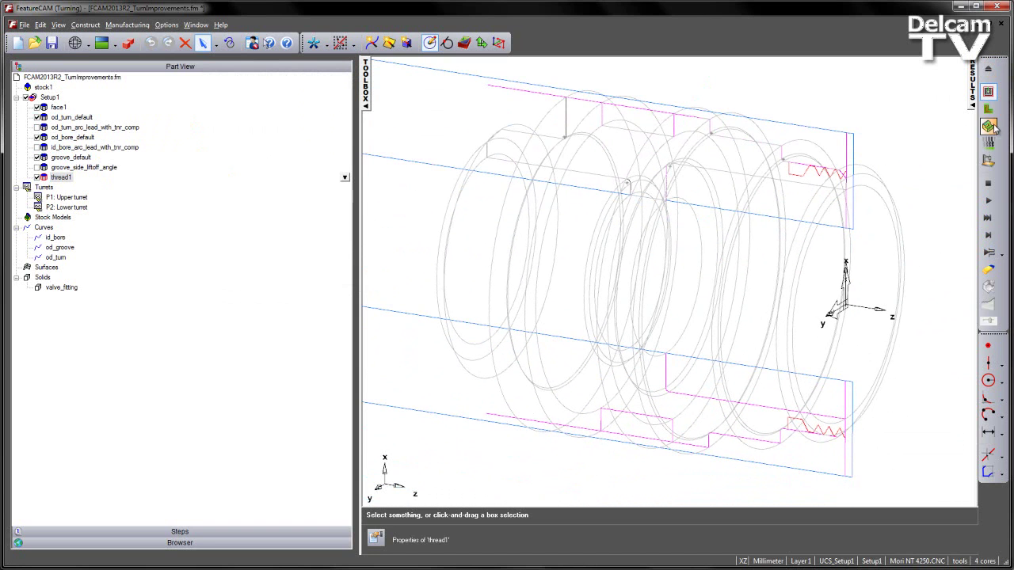
pyautogui.click(988, 126)
pyautogui.click(989, 212)
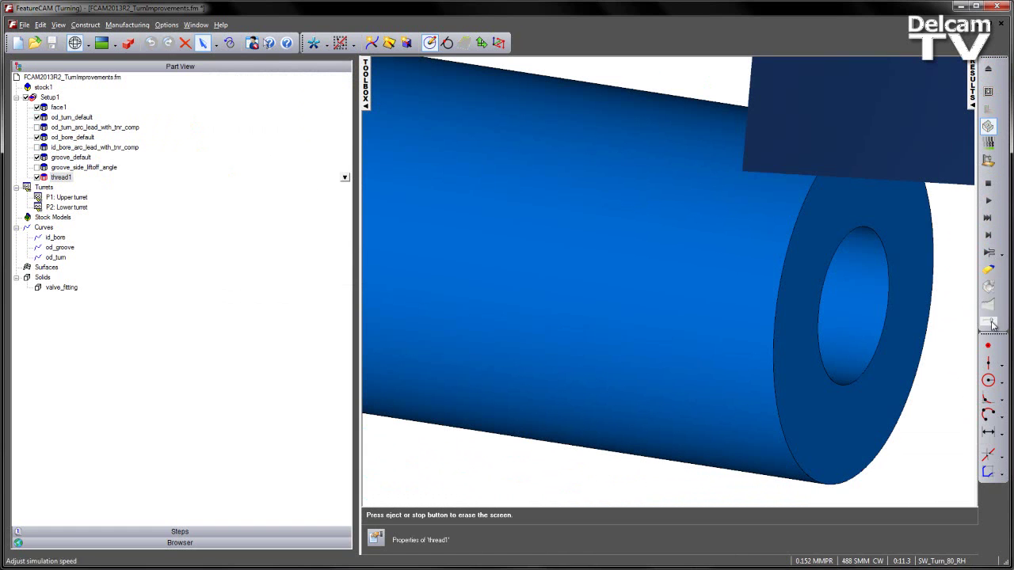
pyautogui.click(988, 201)
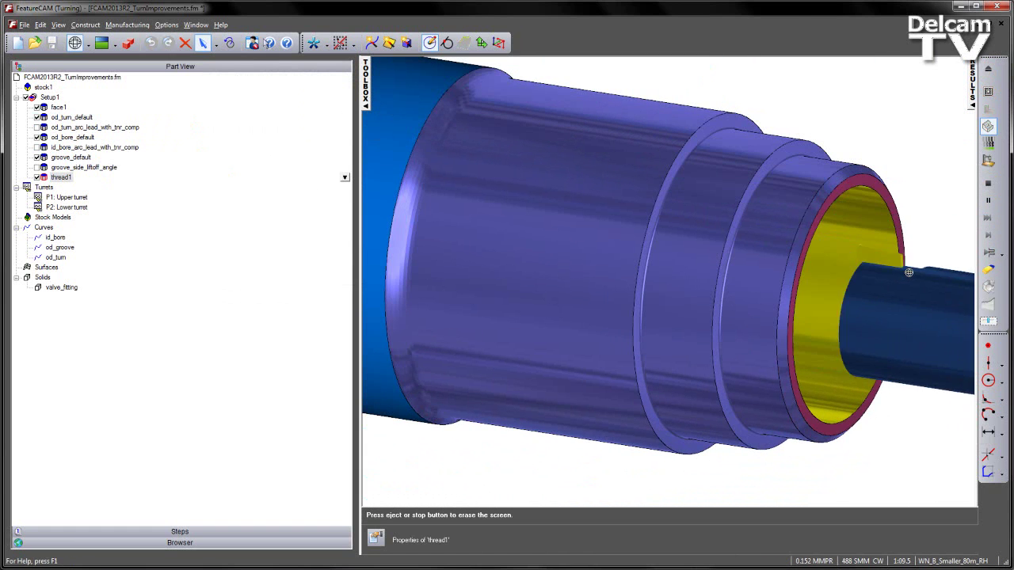